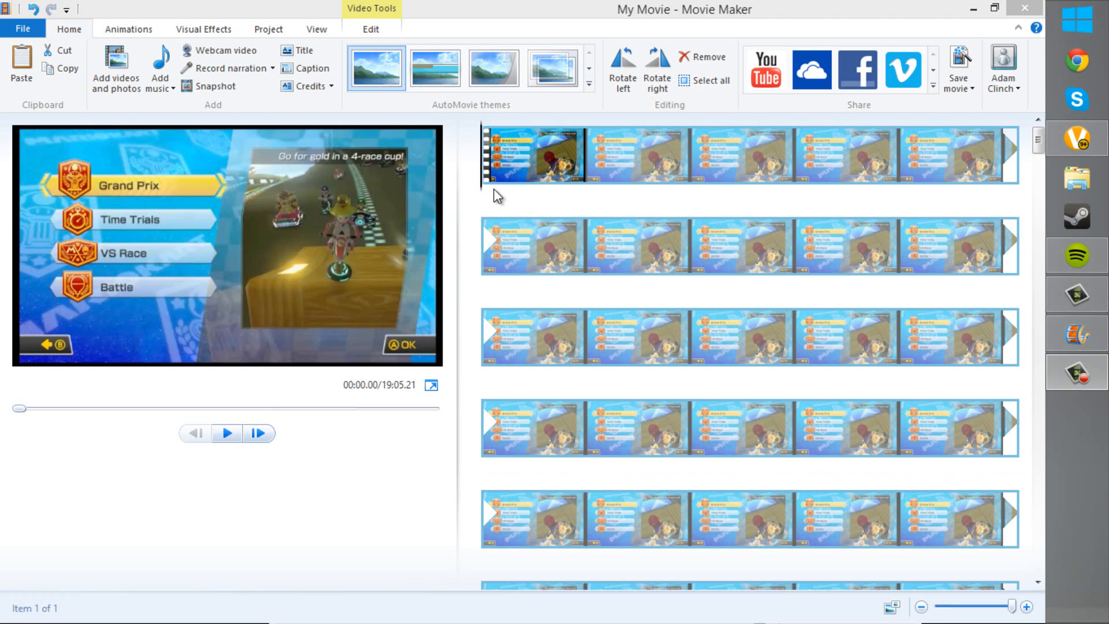
- Review the available sources for adding music and the options for recording narration or adding sound
left_click(112, 65)
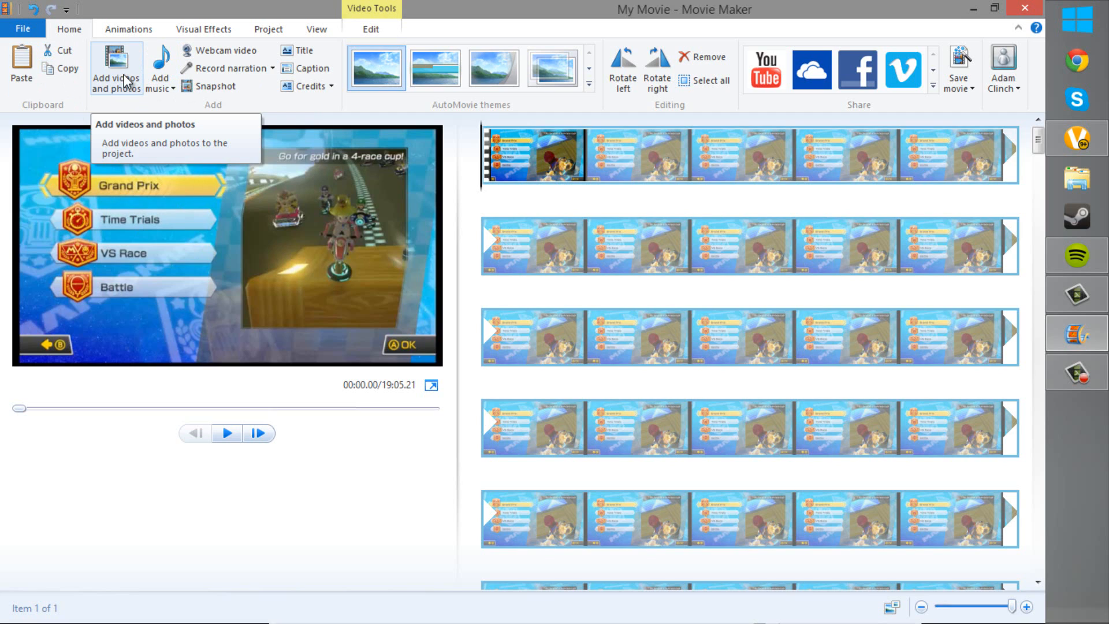
left_click(168, 89)
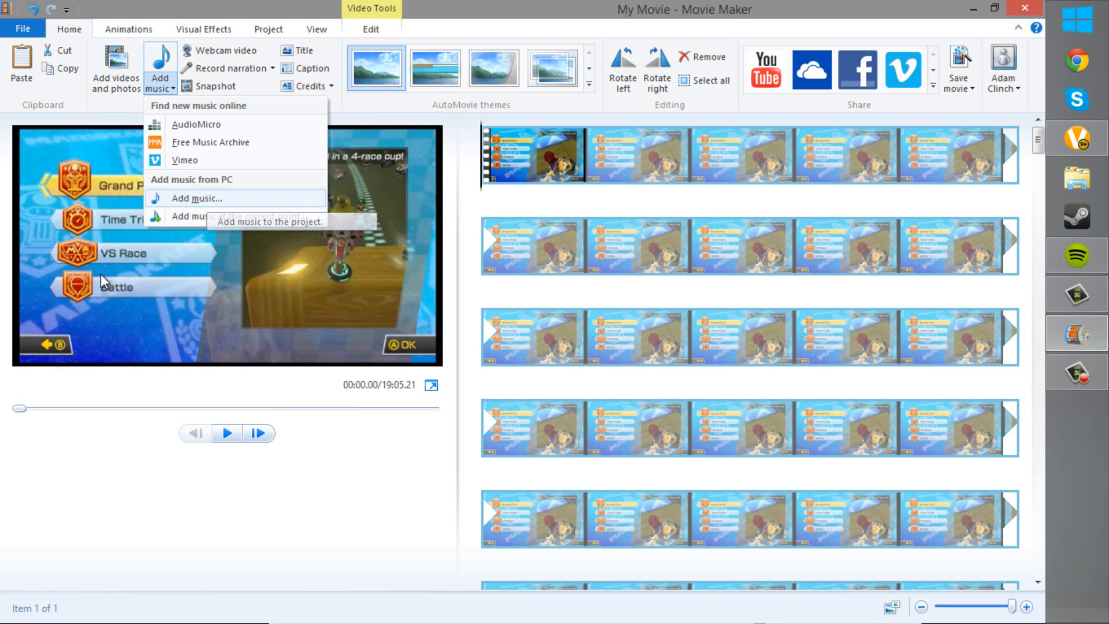
left_click(381, 105)
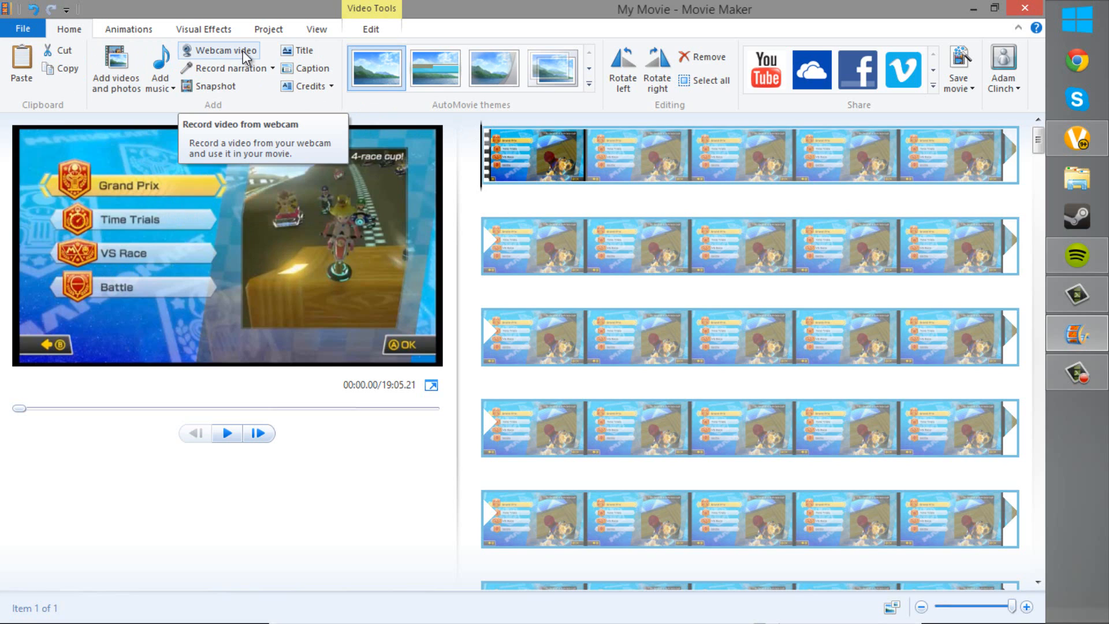
left_click(271, 68)
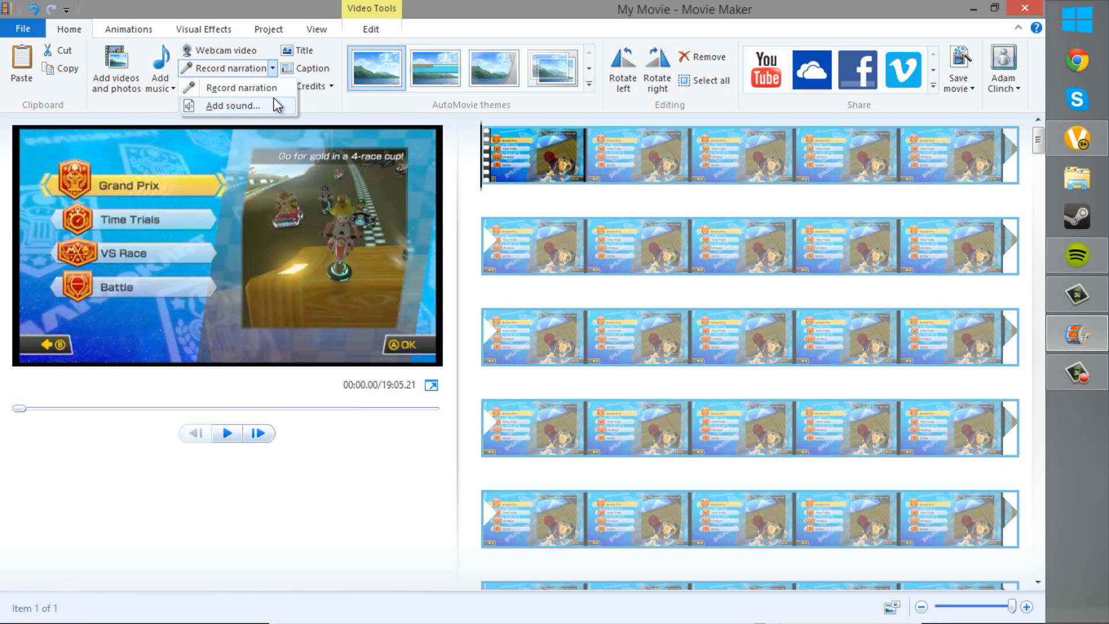
left_click(318, 105)
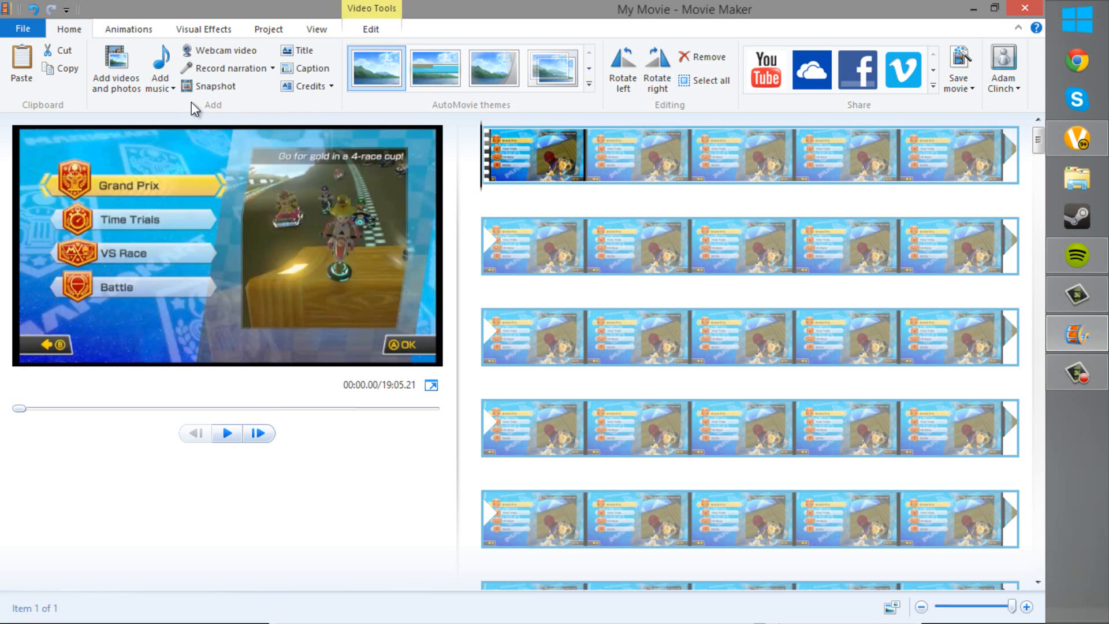
left_click(271, 70)
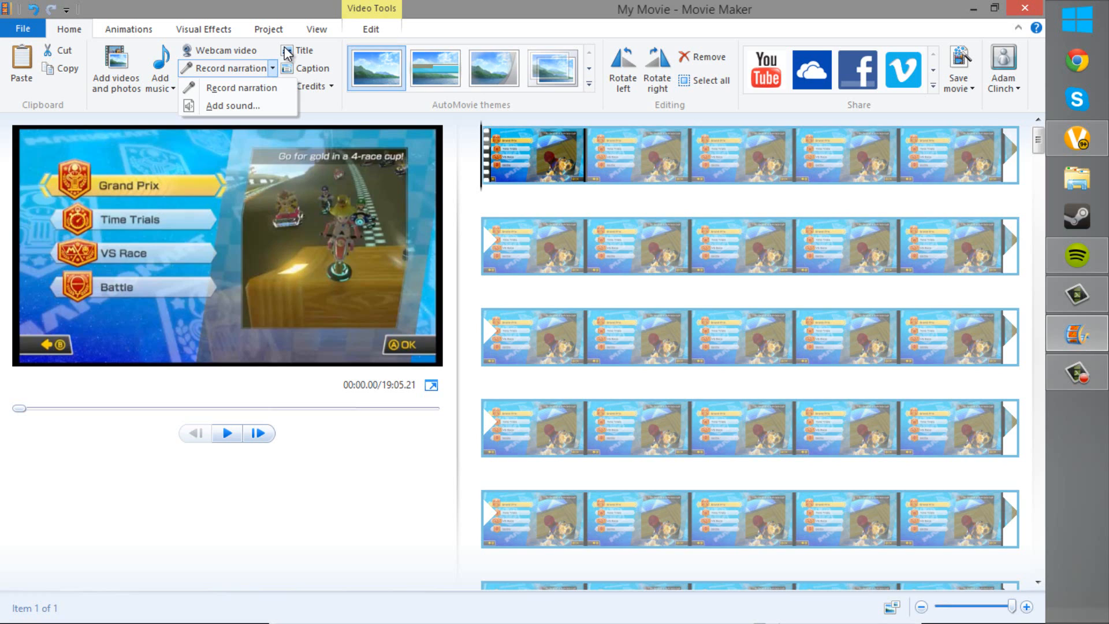
left_click(348, 34)
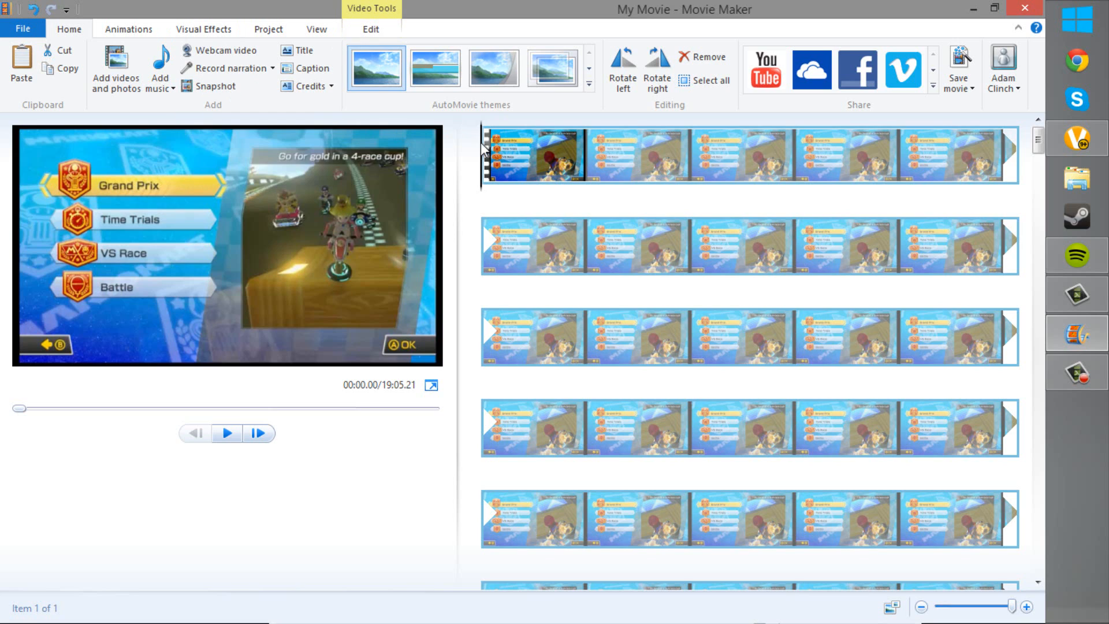
- Preview the clip at several points along its timeline, then return the playhead to the beginning
left_click(724, 518)
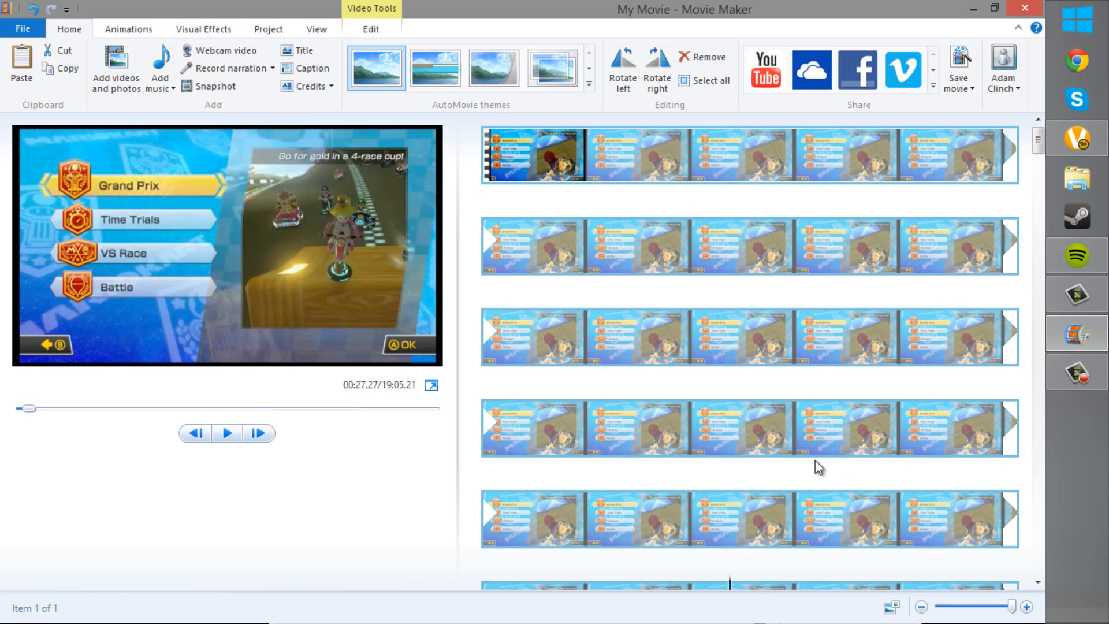
left_click(813, 370)
scroll(1038, 386, "down", 10)
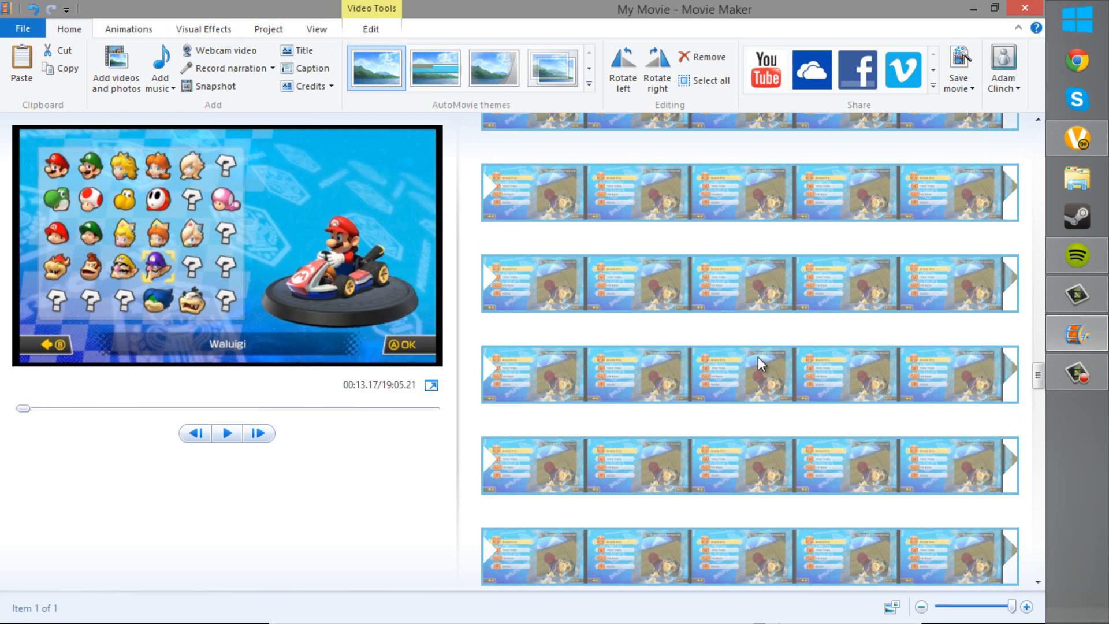
left_click(708, 380)
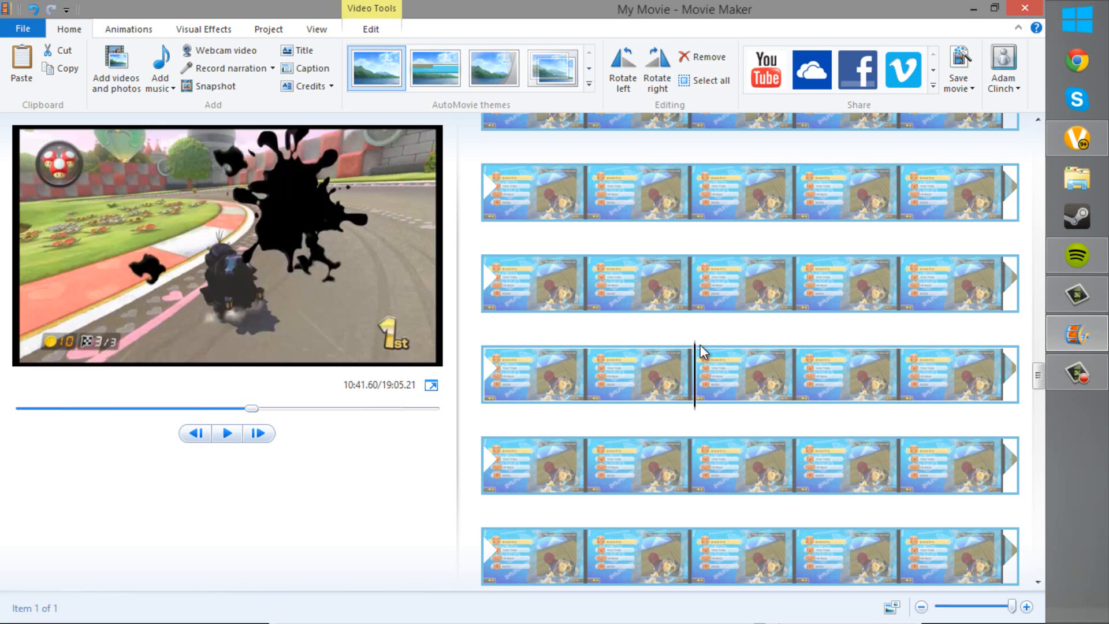
left_click(623, 206)
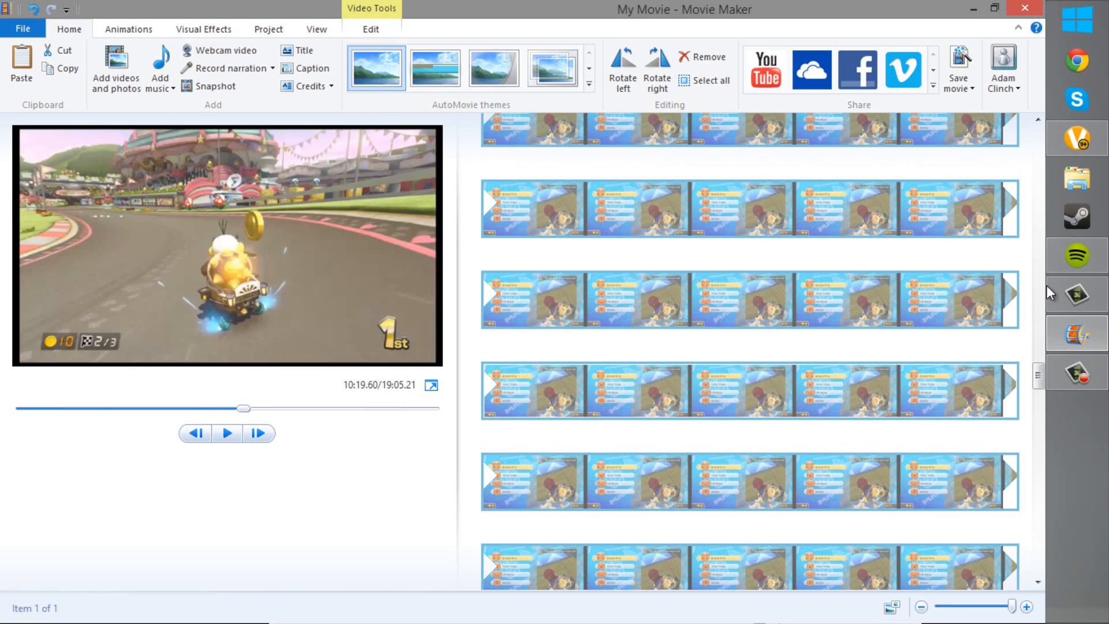
left_click(1038, 134)
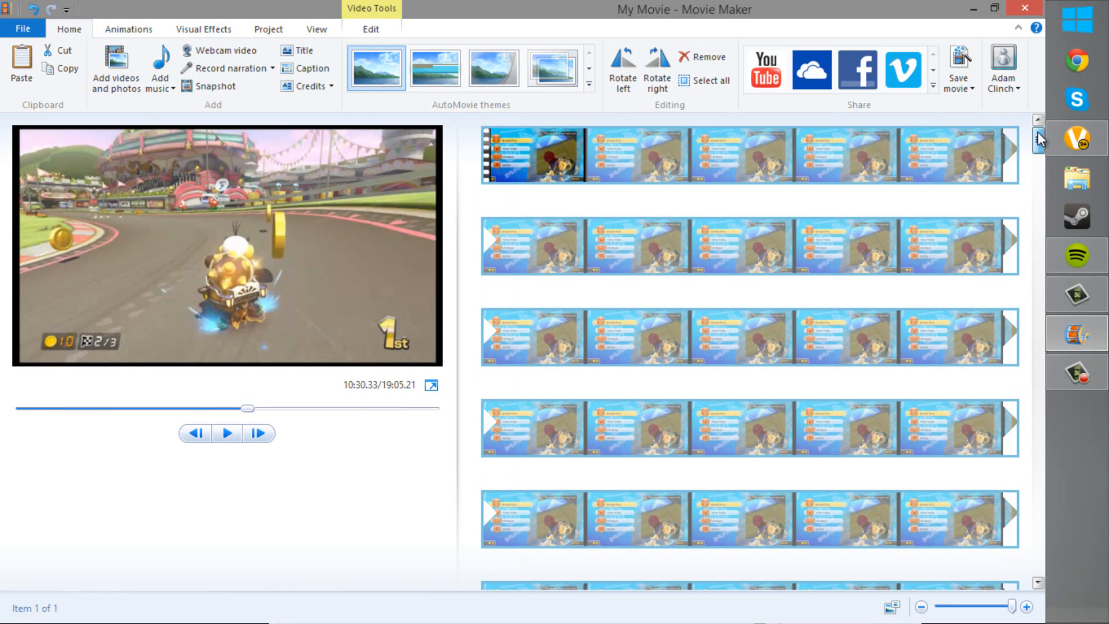
left_click(543, 137)
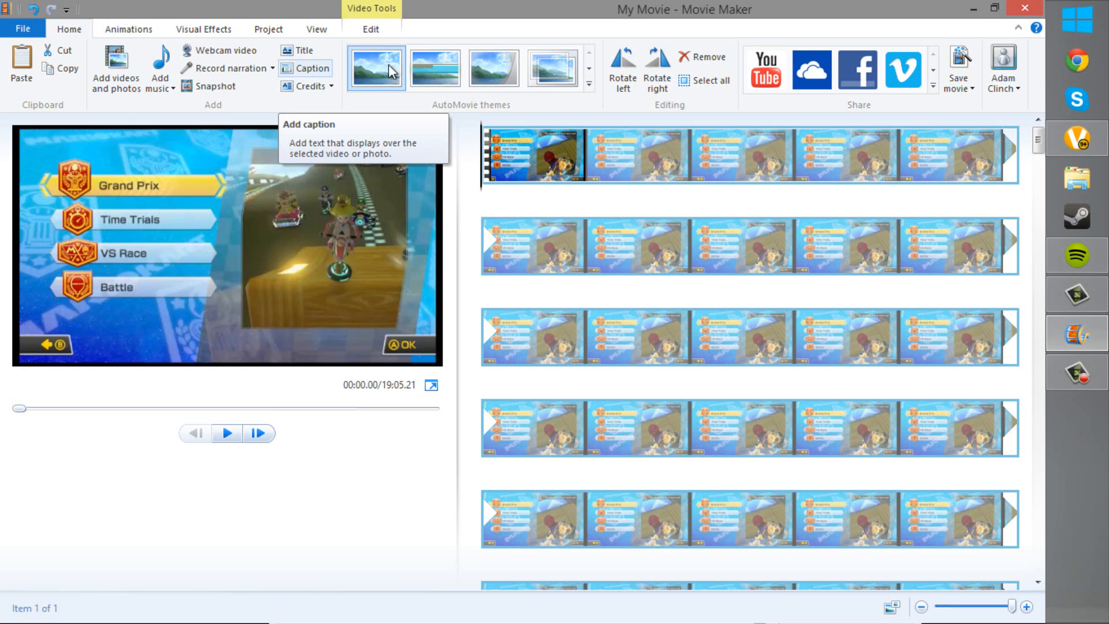
- Preview the Contemporary, Cinematic and other AutoMovie themes on the clip without applying one
left_click(416, 64)
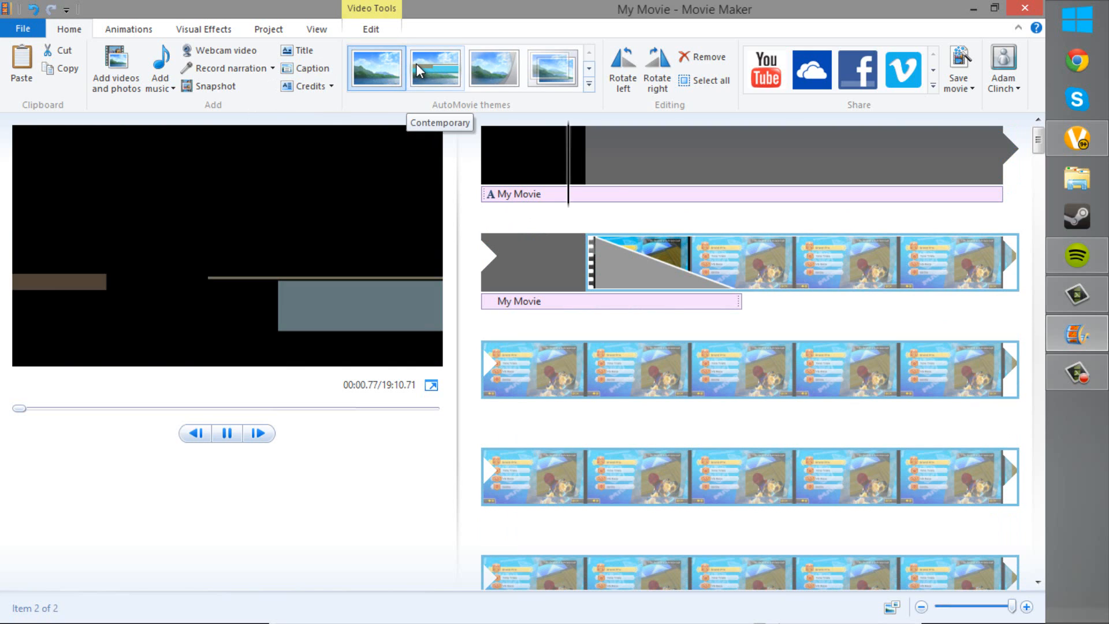
left_click(476, 66)
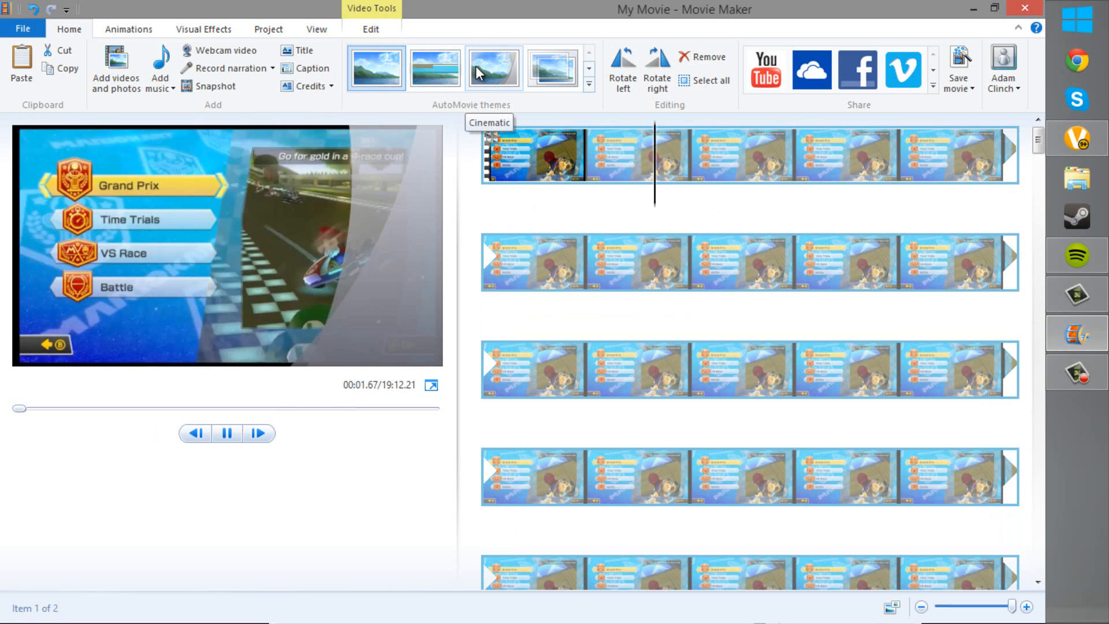
left_click(561, 72)
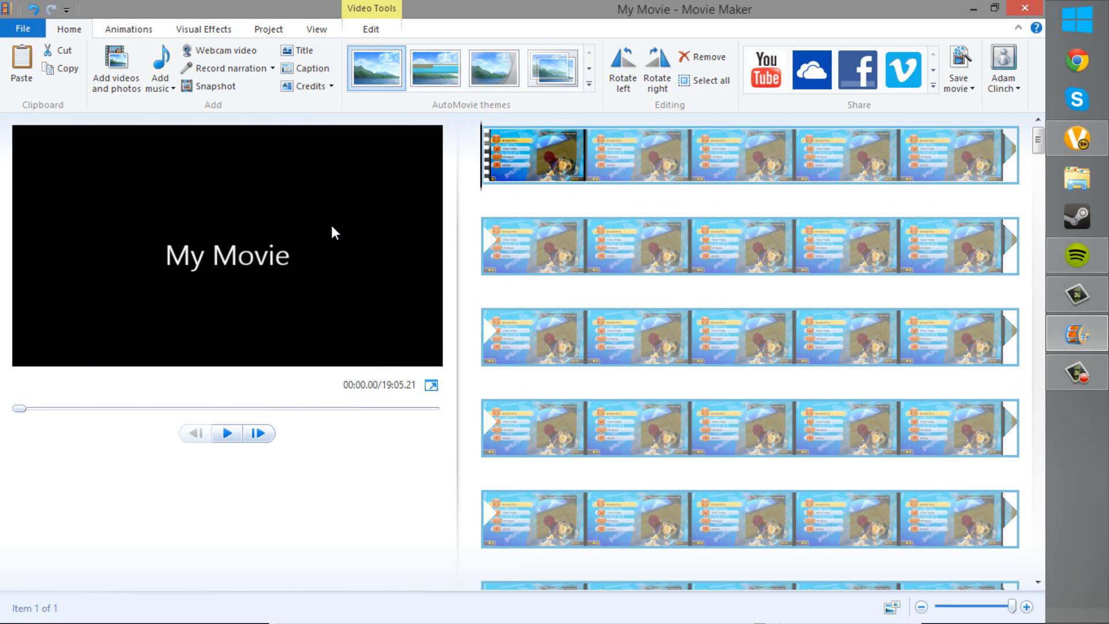
left_click(589, 69)
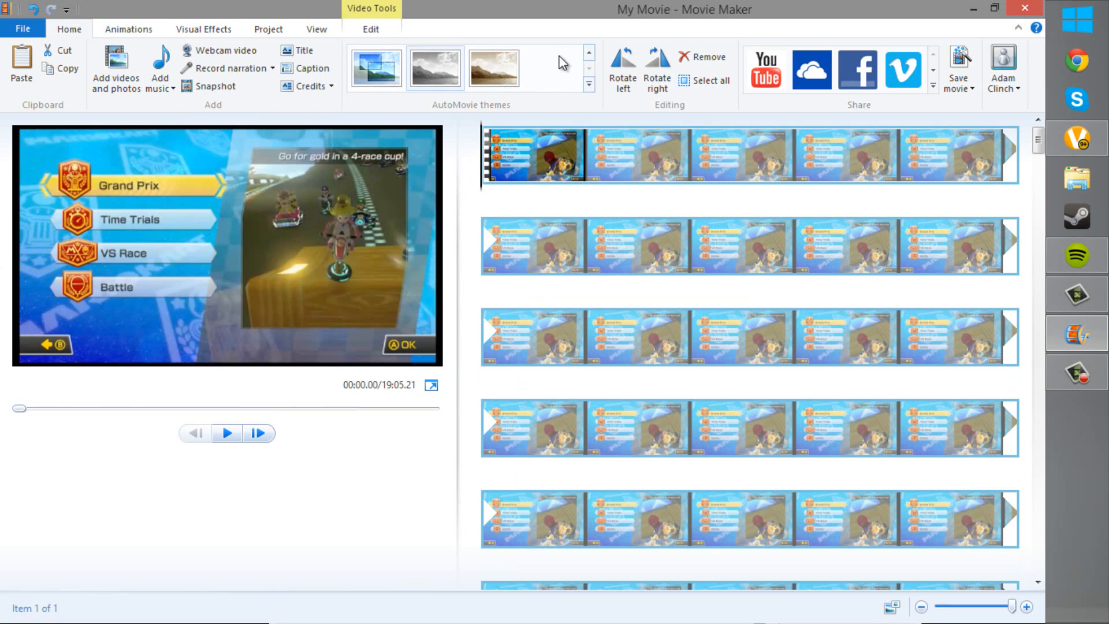
left_click(588, 68)
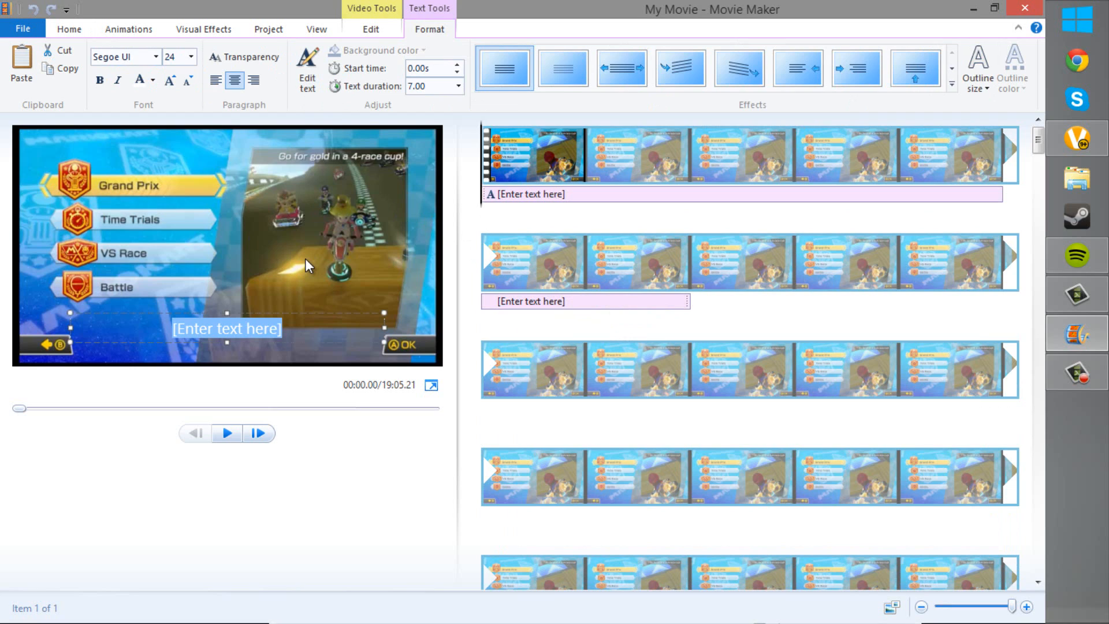
- Caption the start of the clip with HELLO and try the second text effect on it
type("HELLO")
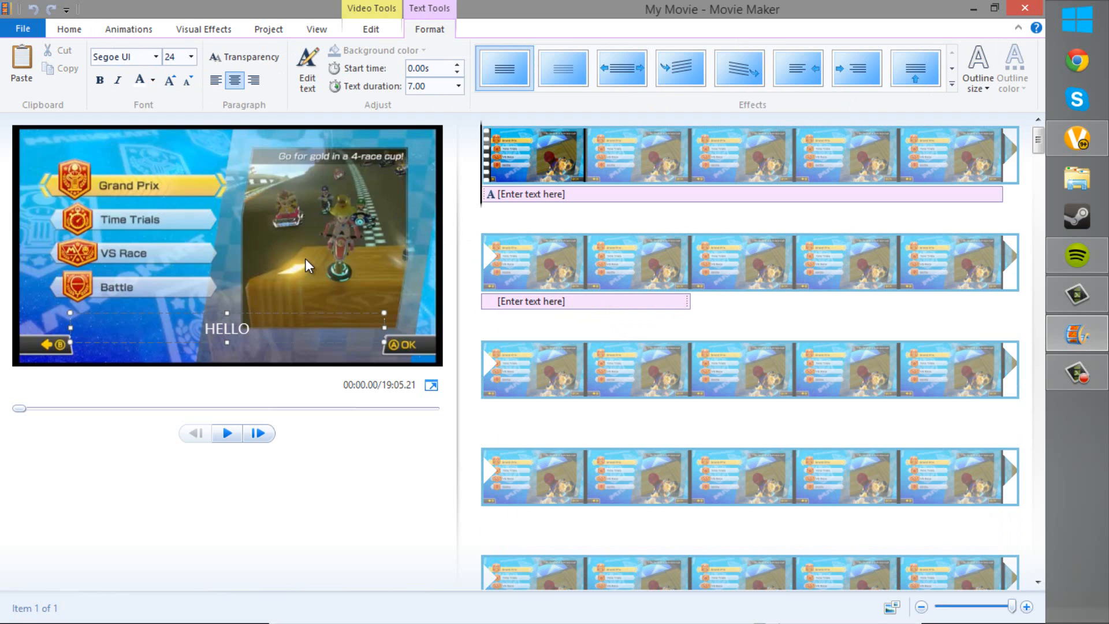
left_click(243, 332)
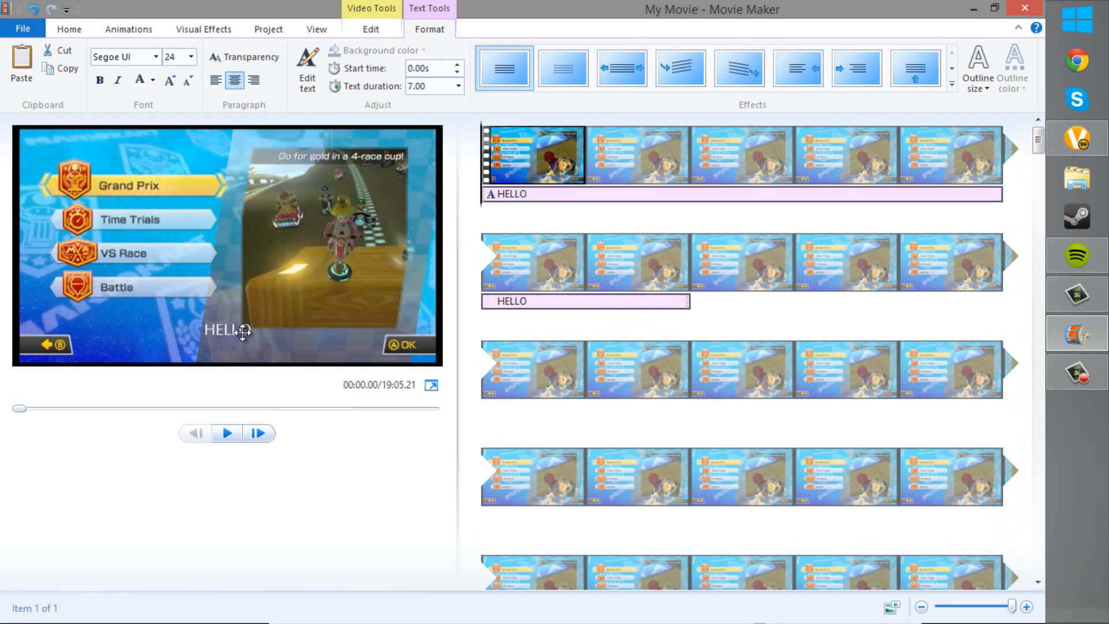
left_click(242, 332)
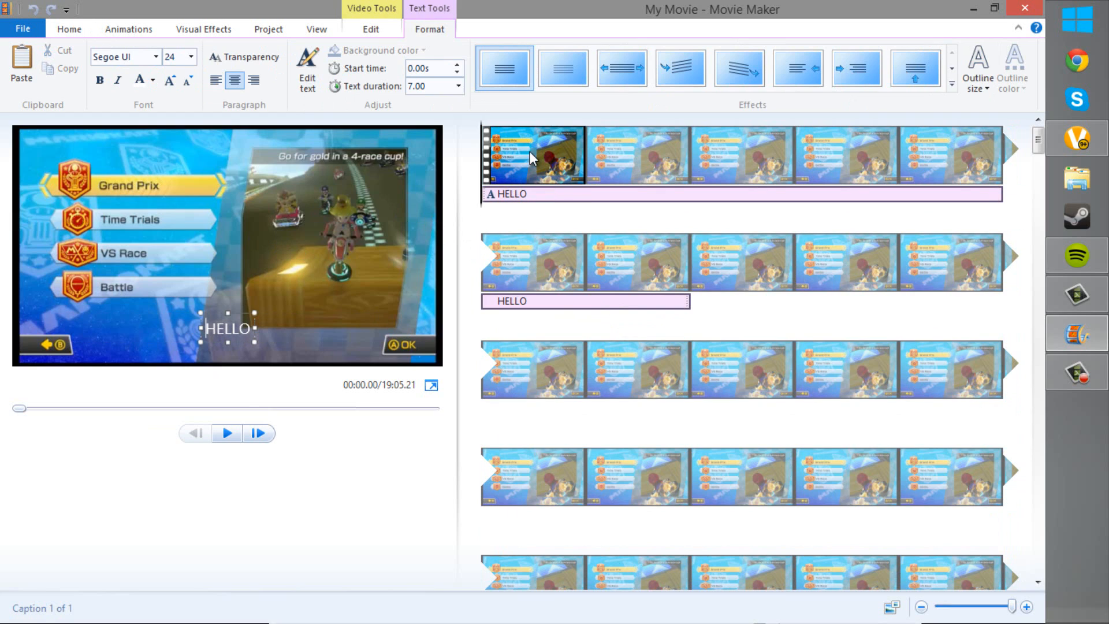
left_click(574, 65)
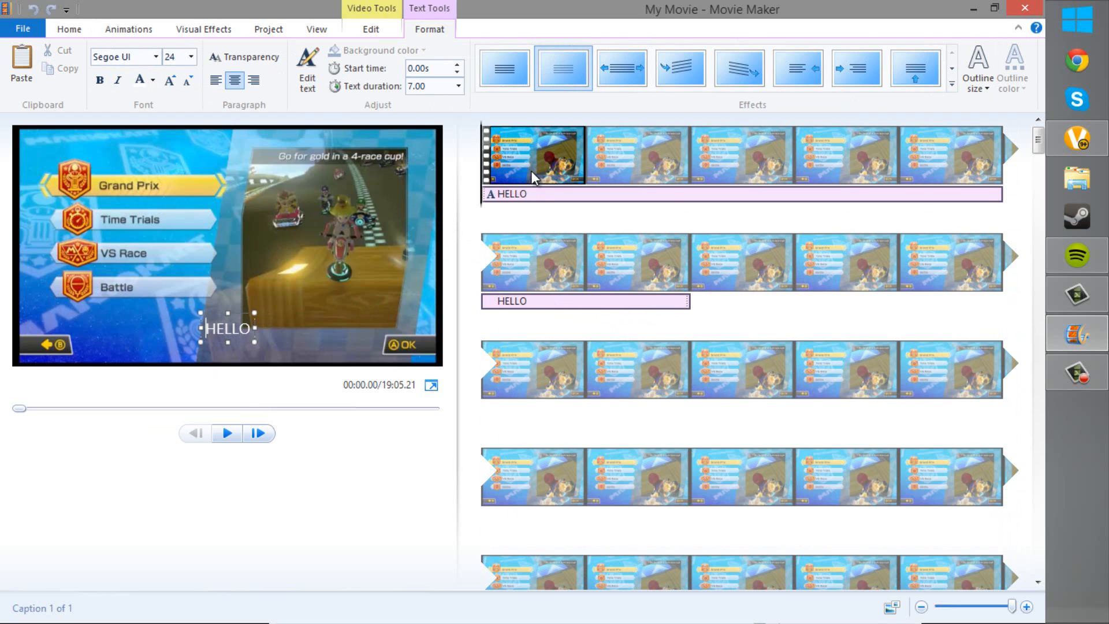
- Remove the HELLO caption from the clip
right_click(554, 196)
left_click(602, 282)
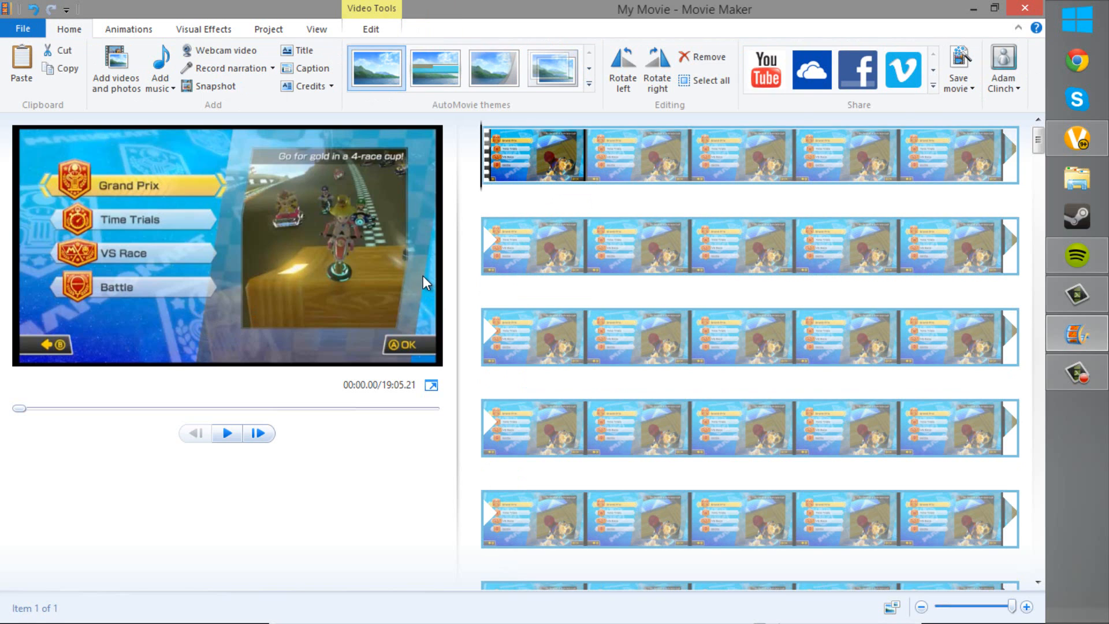
left_click(330, 86)
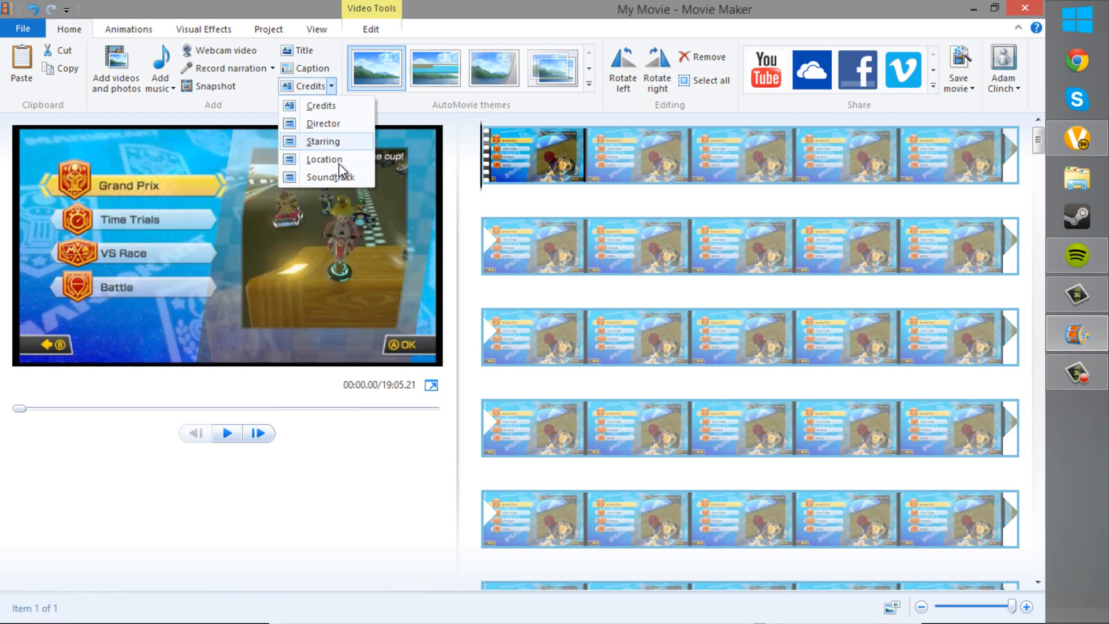
left_click(404, 106)
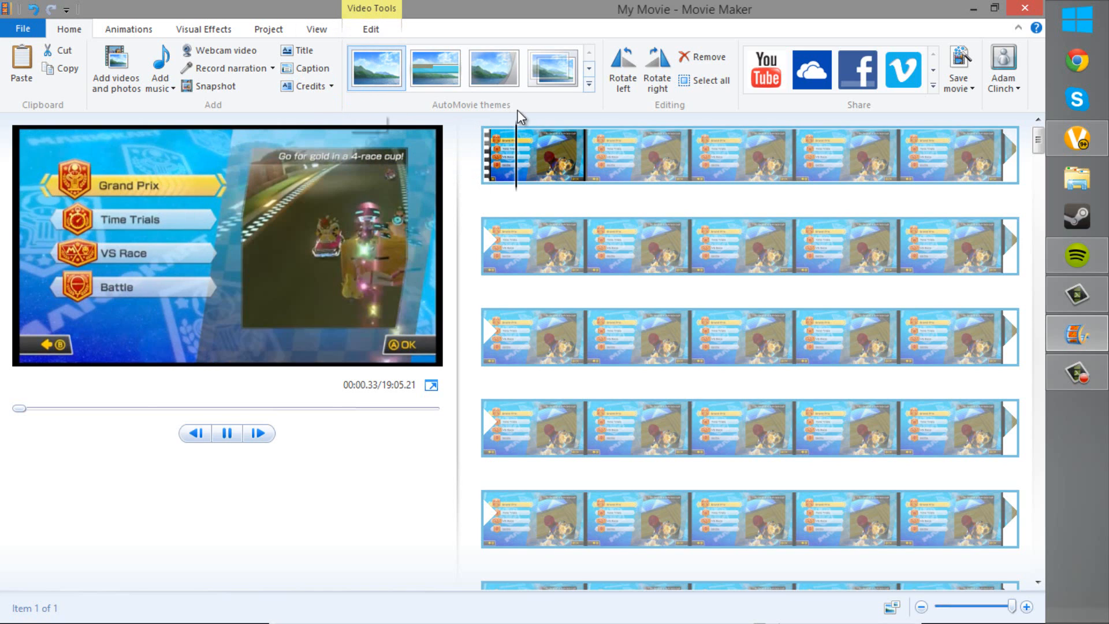
- Try rotating the clip left and right, then restore its upright orientation
left_click(629, 72)
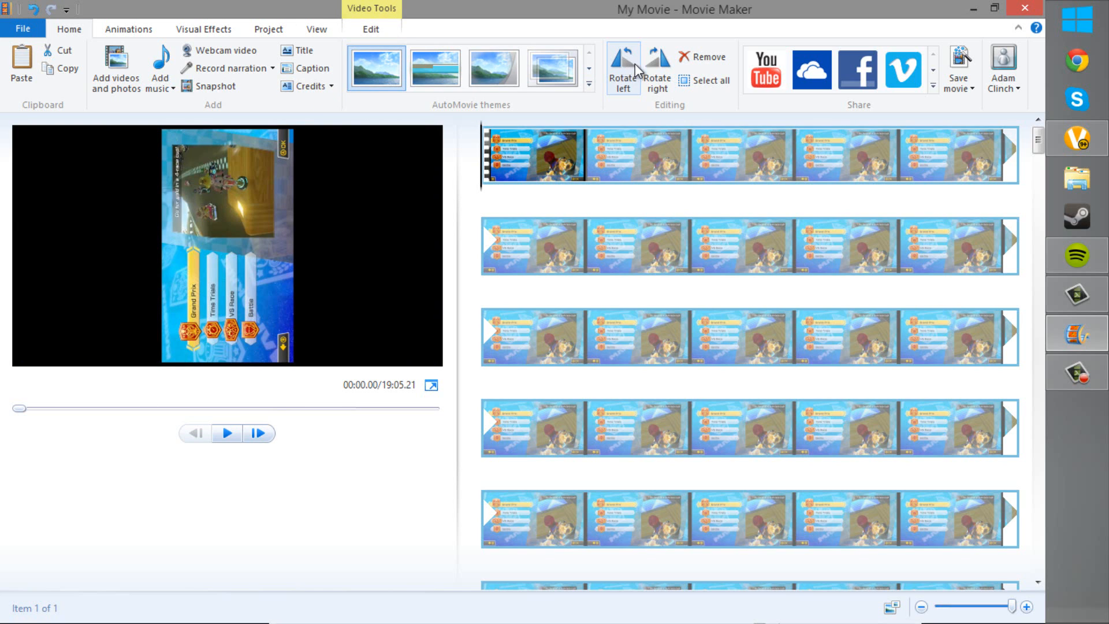
left_click(657, 68)
double_click(657, 68)
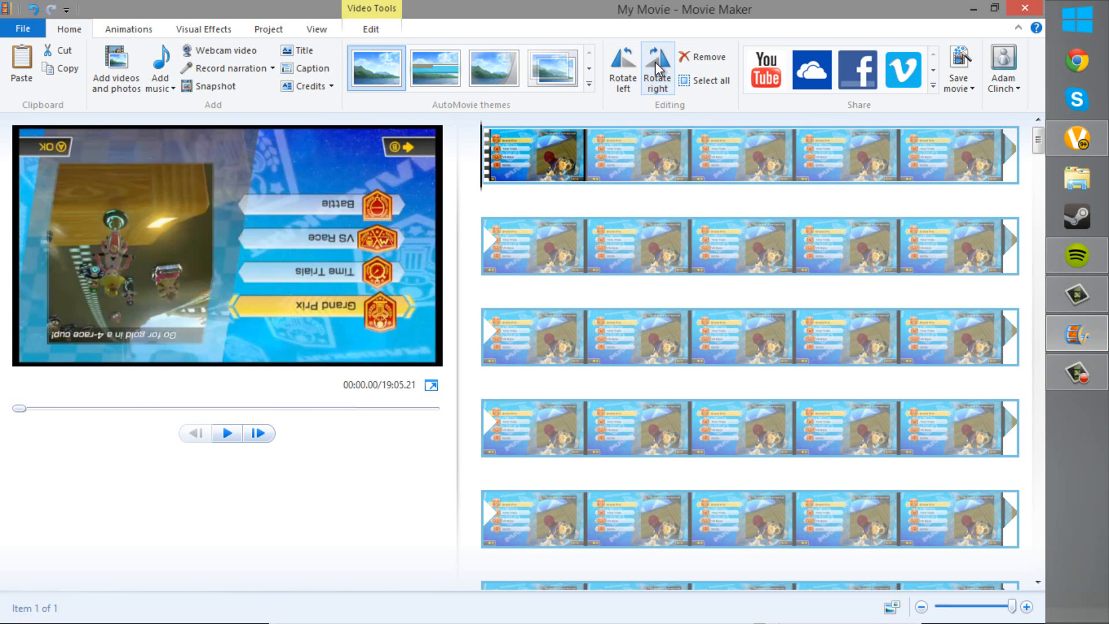
left_click(624, 83)
left_click(624, 85)
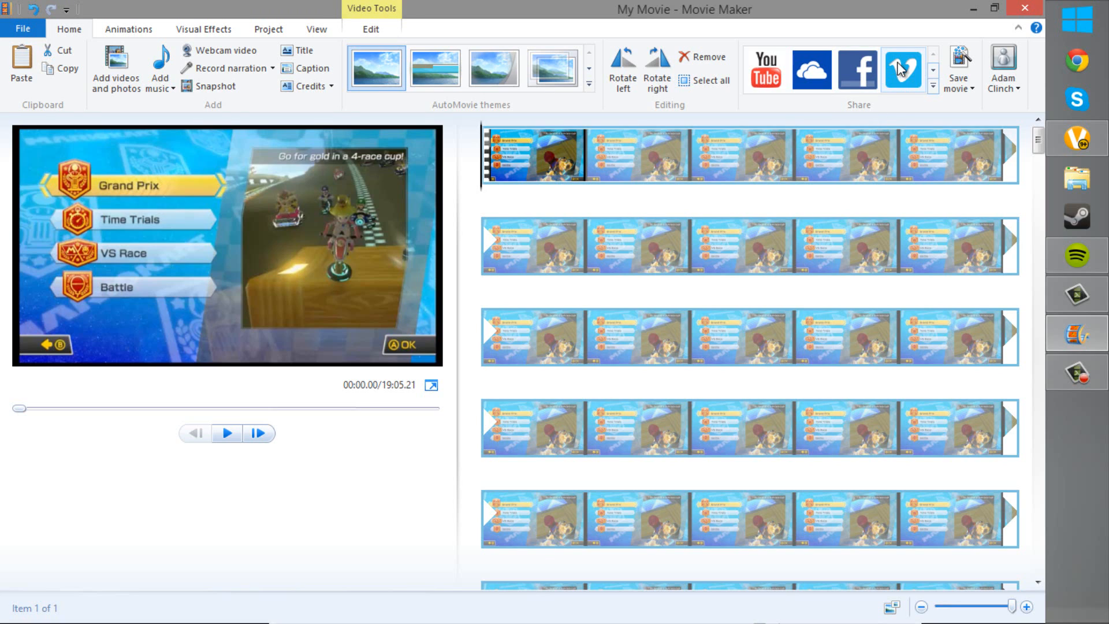
left_click(933, 70)
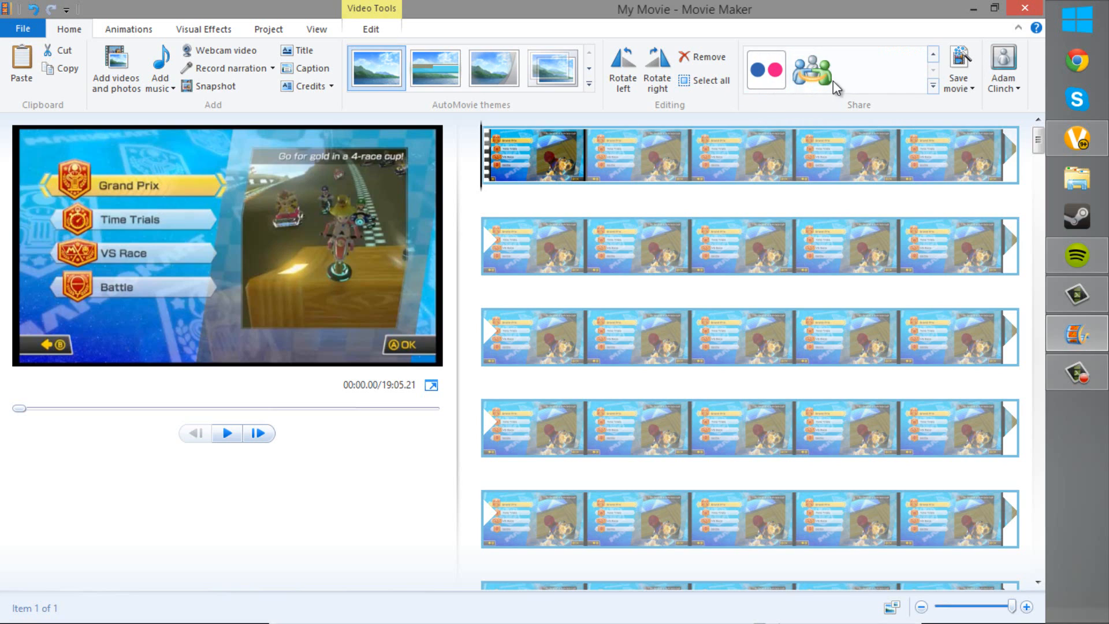
left_click(936, 55)
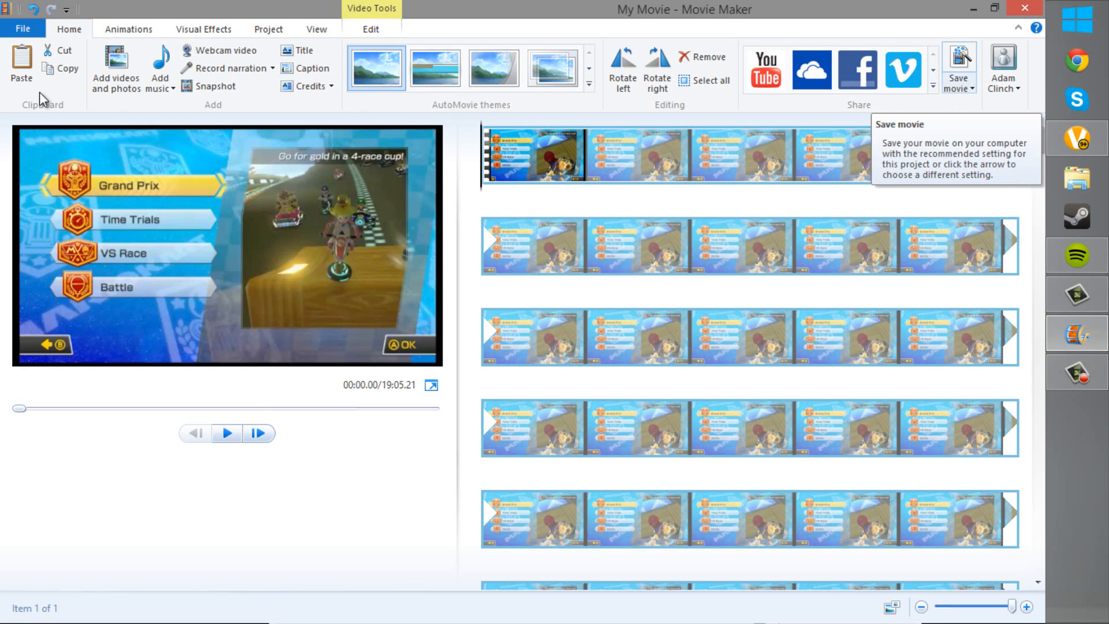
key("space")
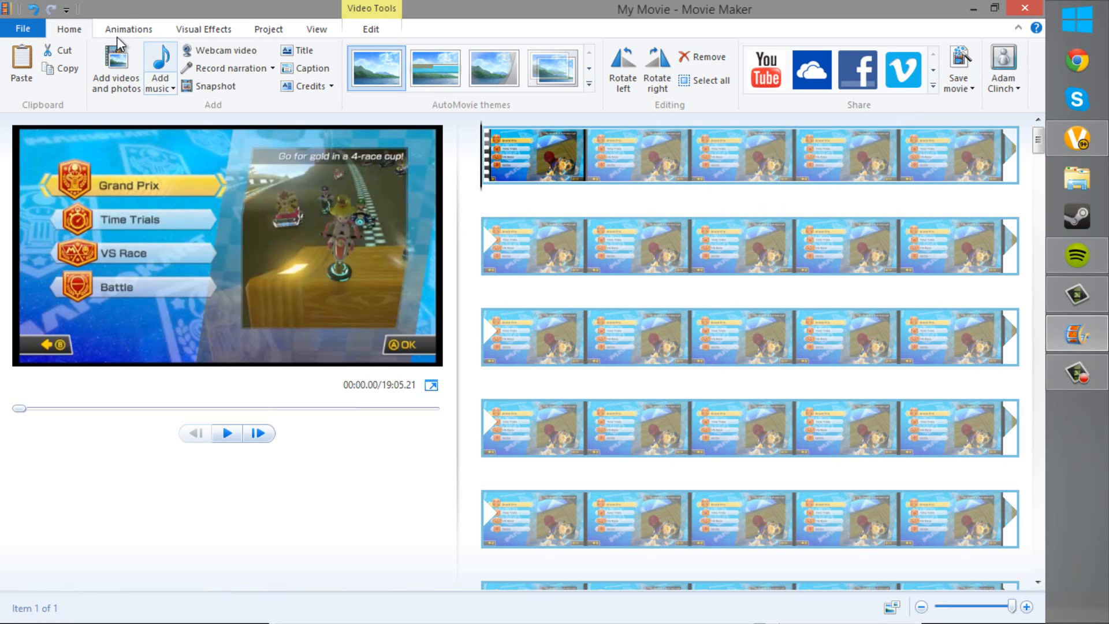
- Browse the available transitions for the clip, including the Dissolves, Reveals and Cinematic groups
left_click(128, 21)
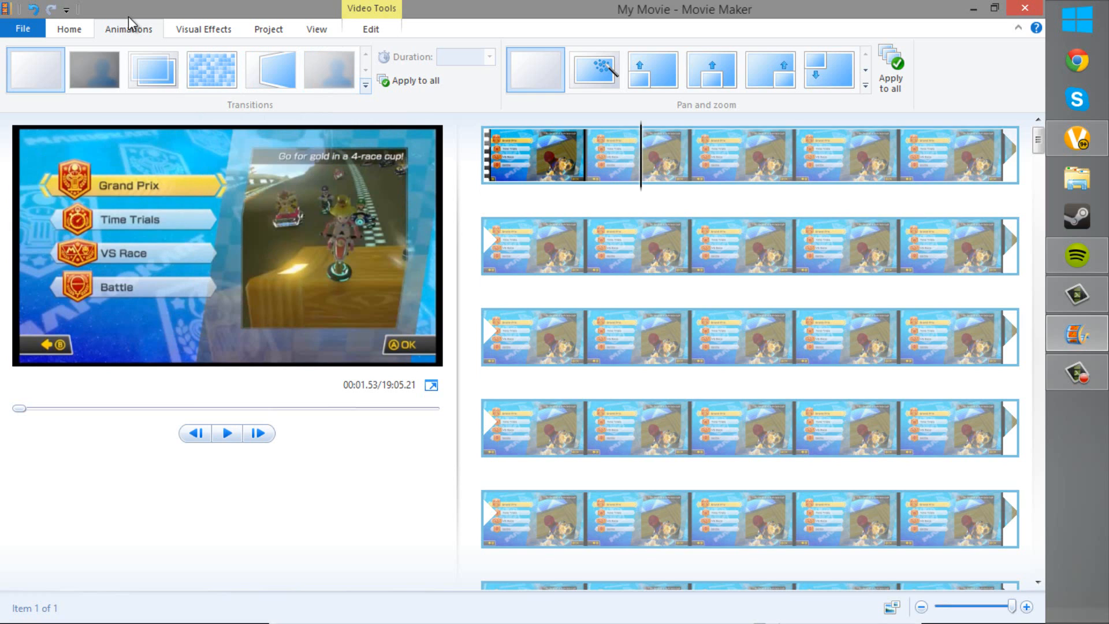
left_click(366, 86)
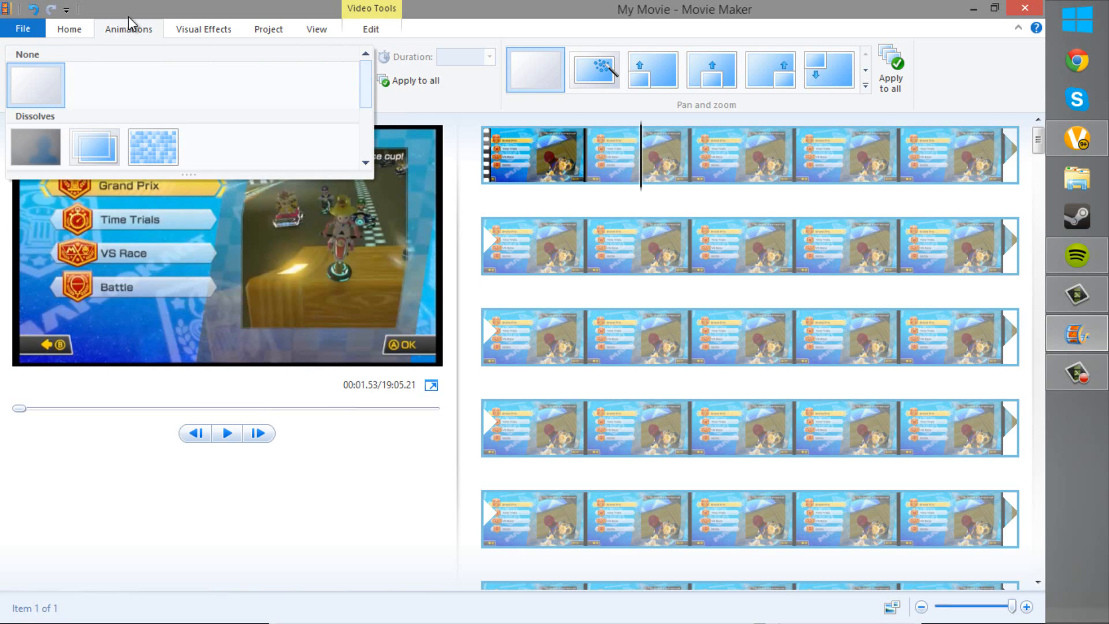
scroll(182, 115, "down", 2)
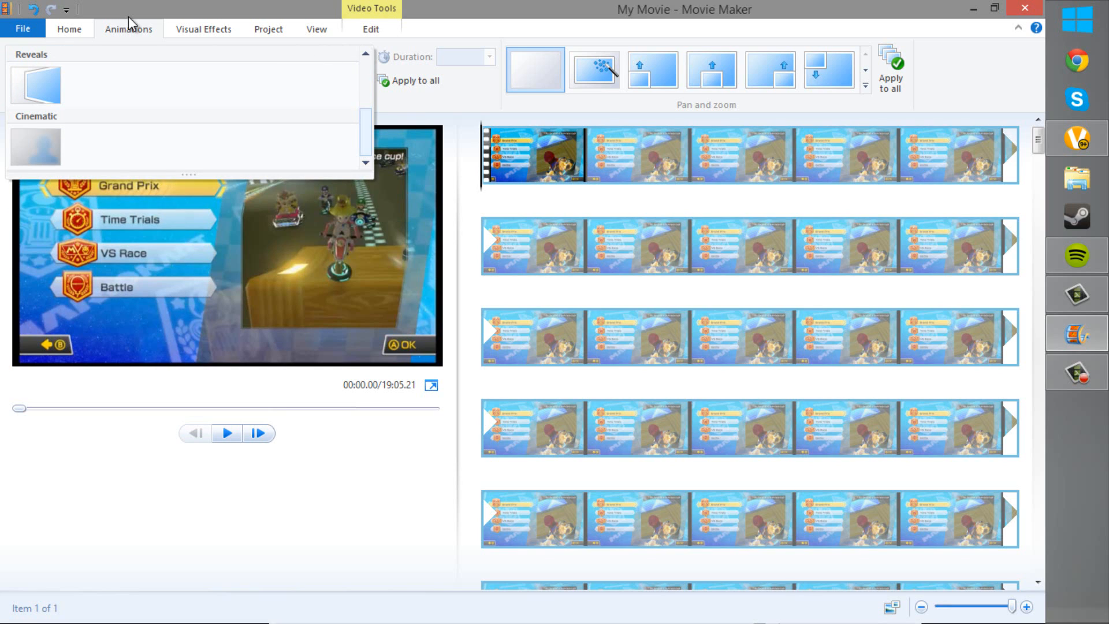
scroll(183, 115, "up", 2)
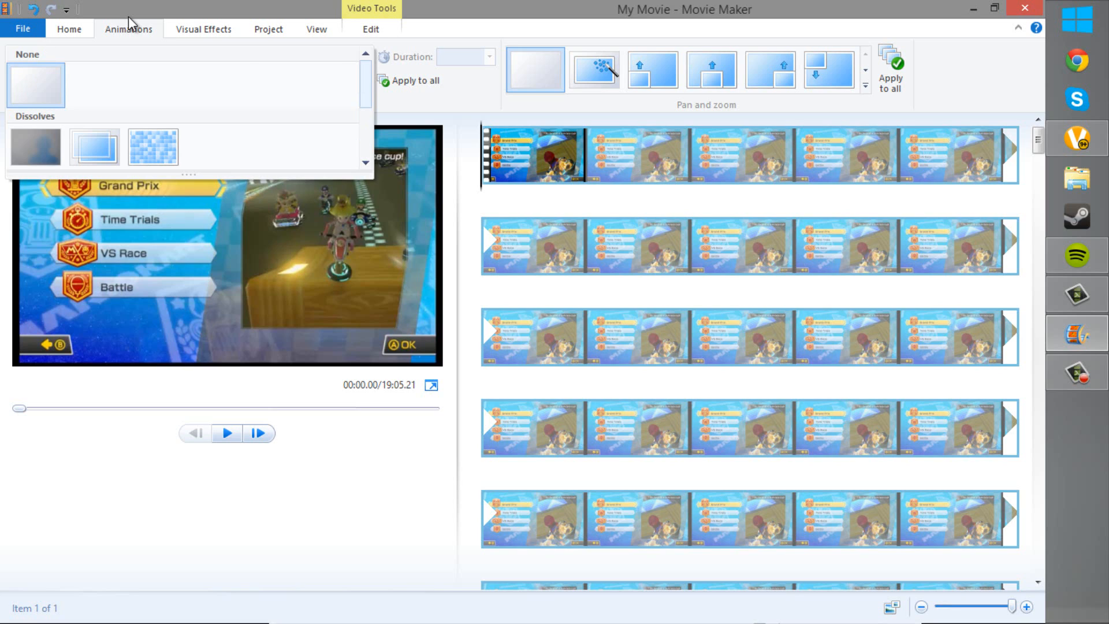
left_click(128, 24)
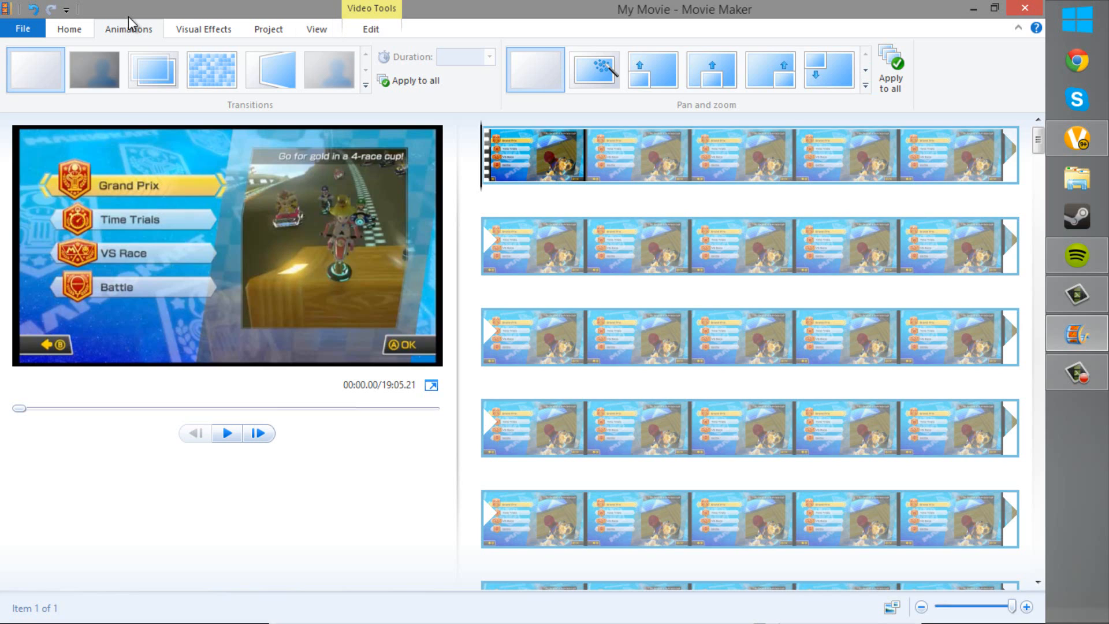
- Review the visual effects and the project's audio emphasis and aspect ratio options
scroll(129, 24, "down", 1)
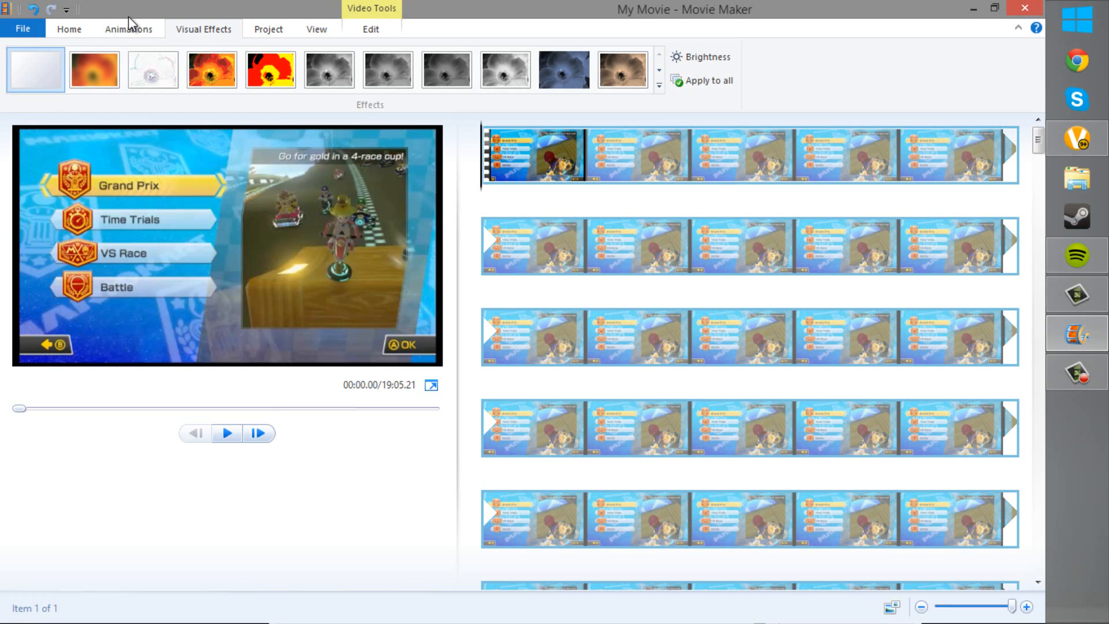
key("space")
scroll(129, 18, "down", 1)
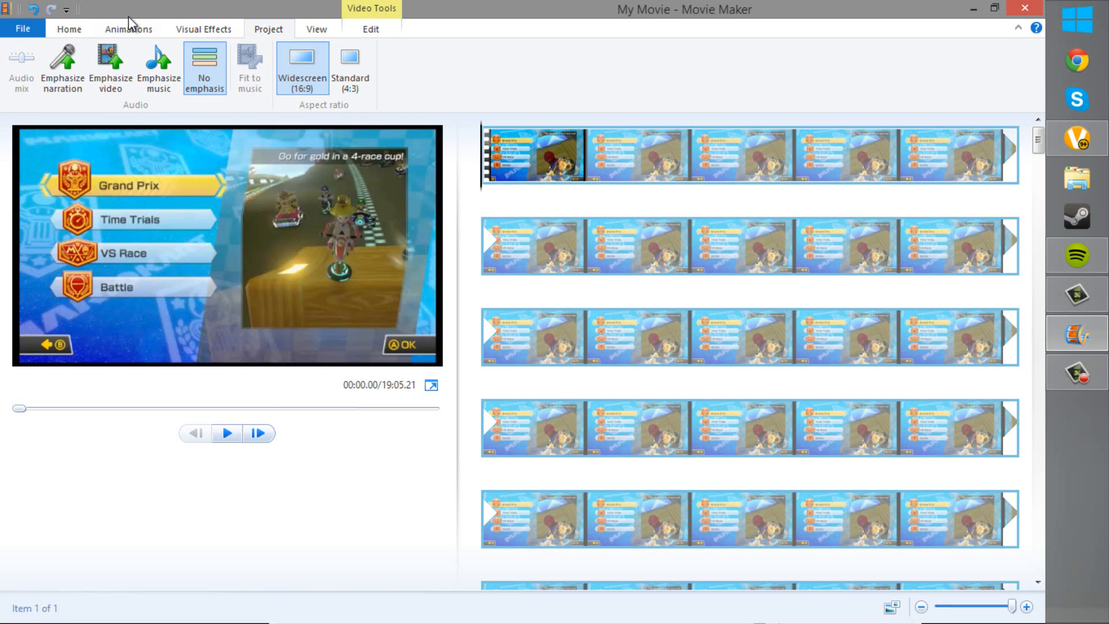
- Bring up the view options and scrub the playhead along the clip's third timeline row to about 12.13 seconds
left_click(317, 29)
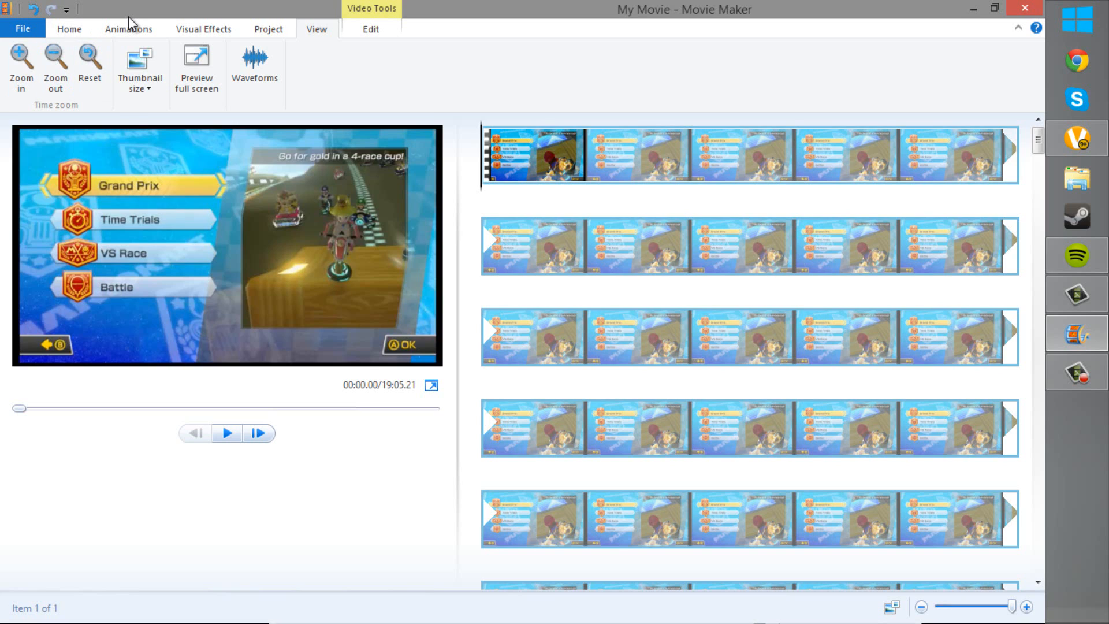
mouse_move(1012, 606)
left_mouse_down()
mouse_move(935, 606)
mouse_move(1011, 606)
left_mouse_up()
left_click(589, 338)
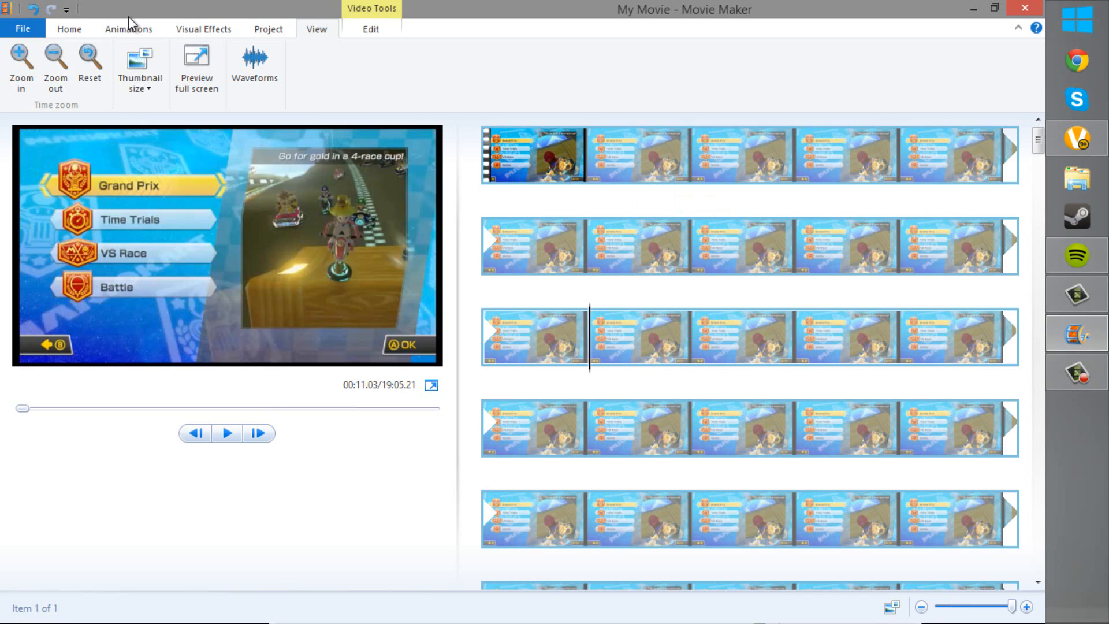
left_click(624, 337)
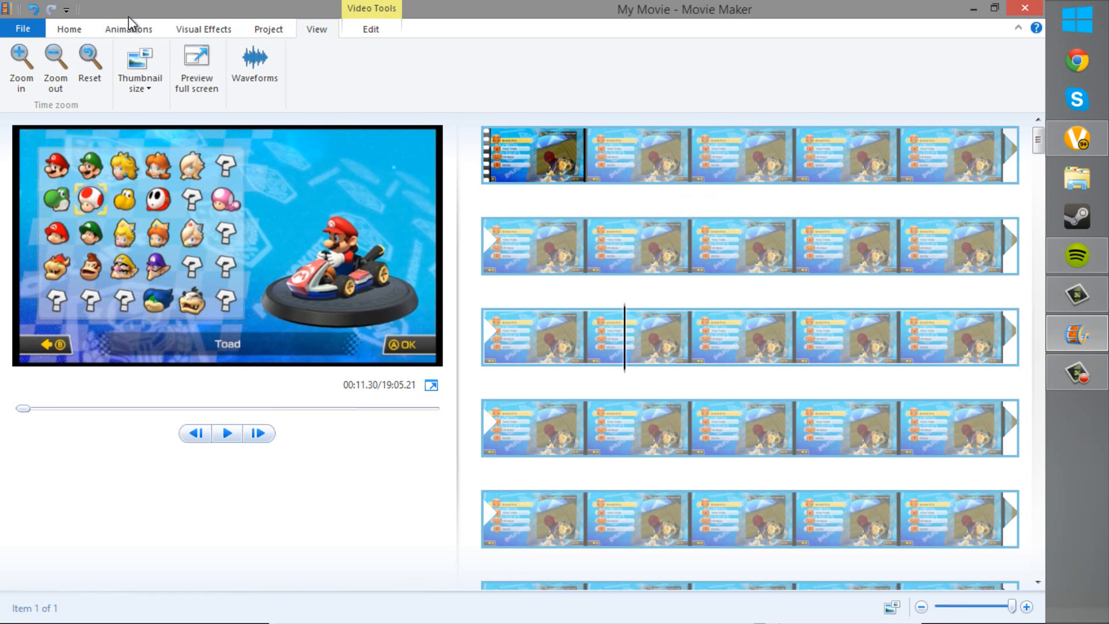
left_click(652, 337)
left_click_drag(652, 337, 704, 337)
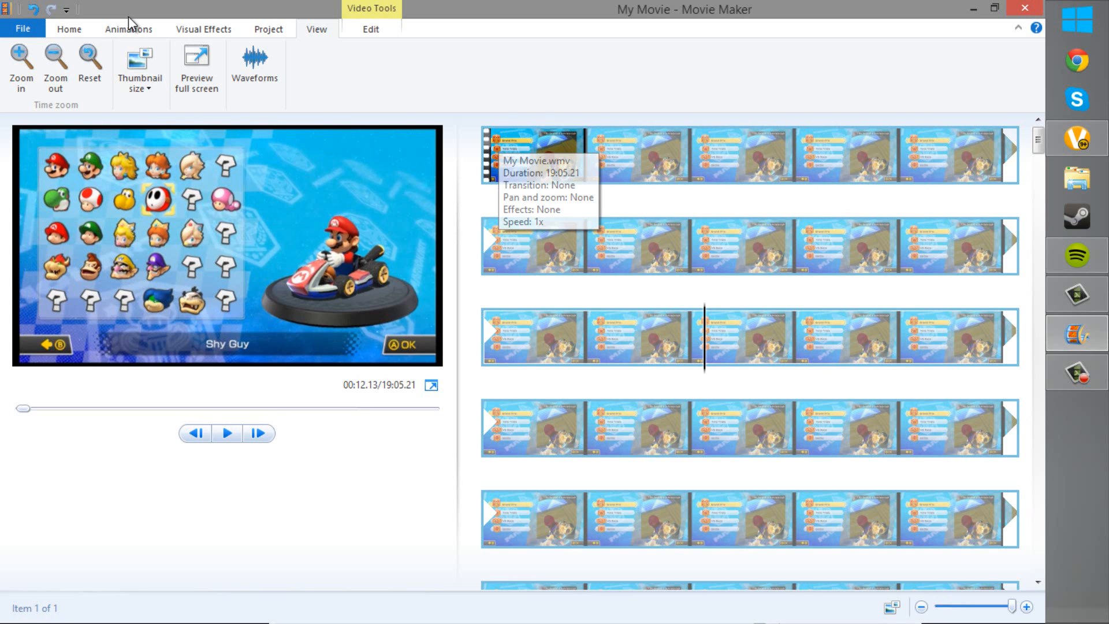
- Advance the clip frame by frame to about 12.63 seconds and return the playhead to the start
left_click(258, 433)
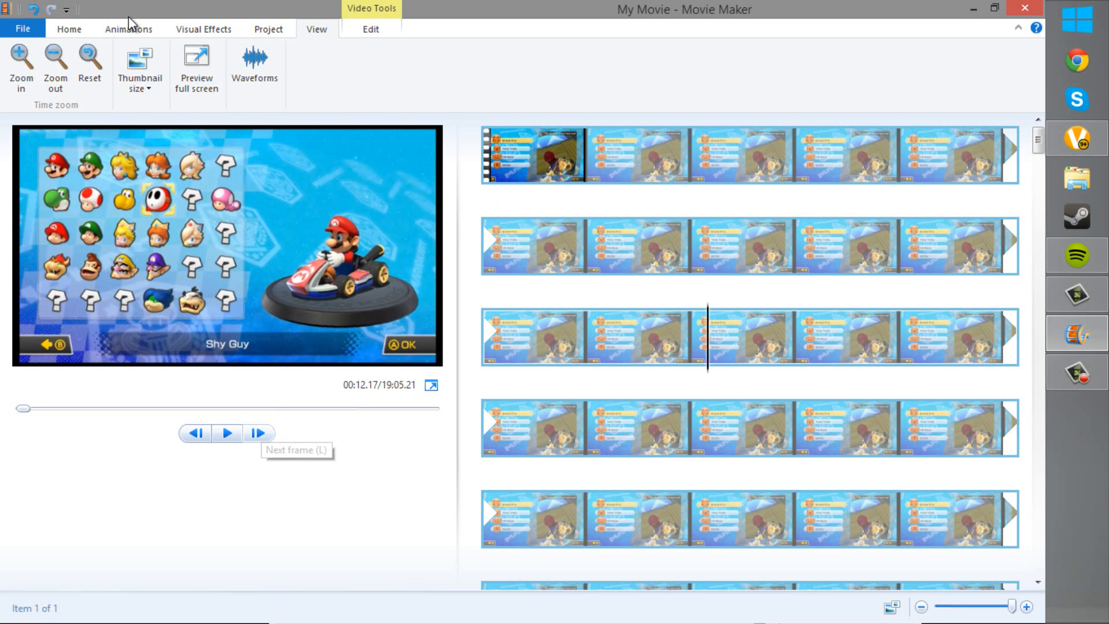
key("l")
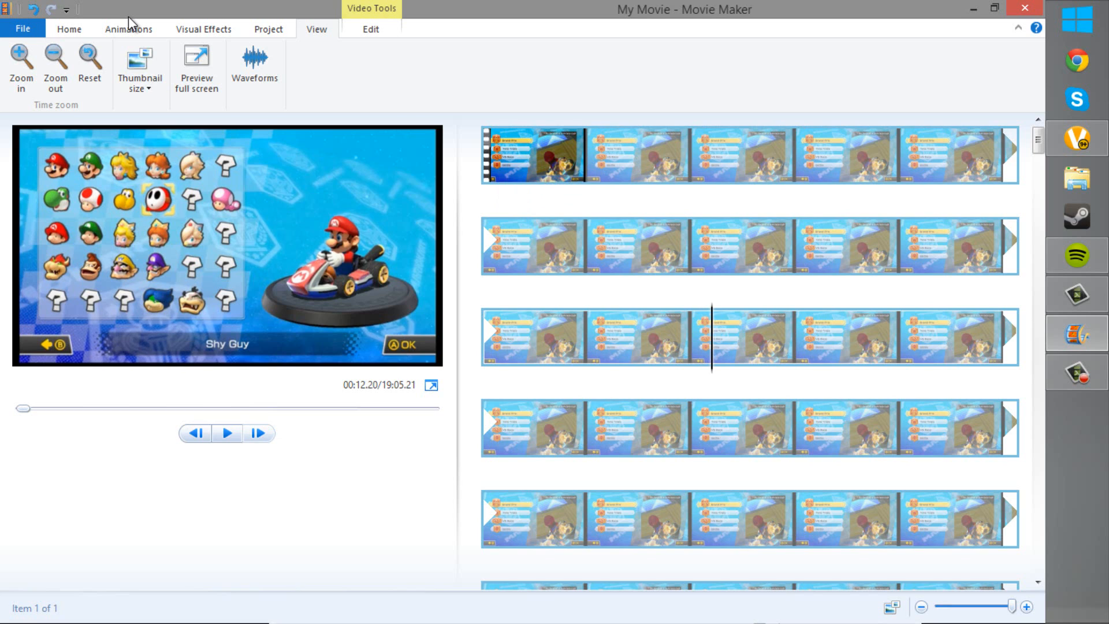
key("l")
key("l")
key("l")
key("l")
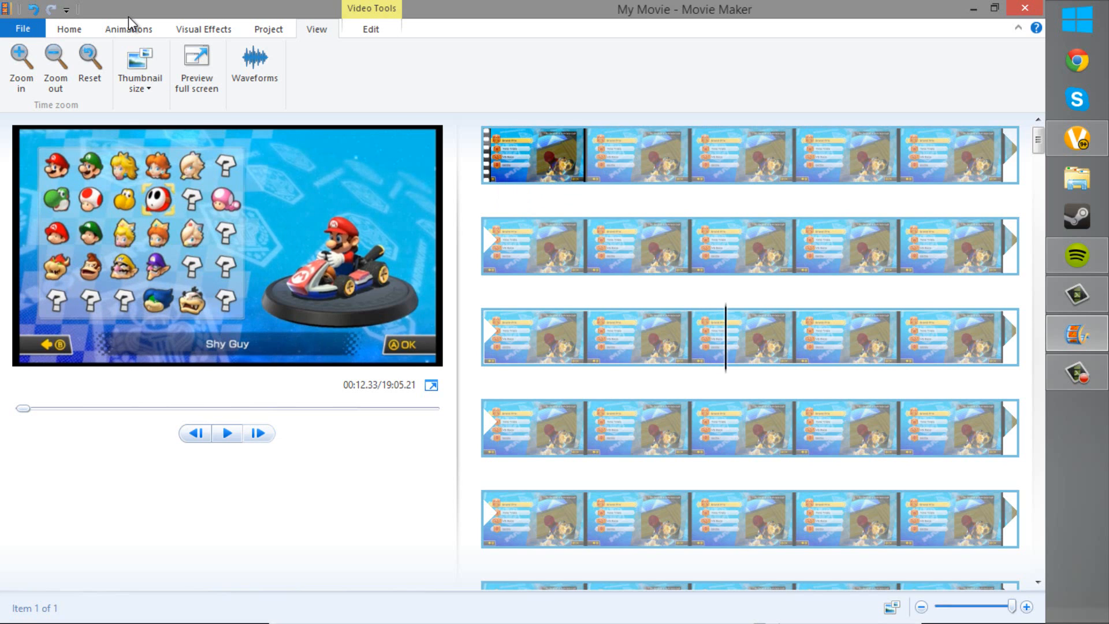
key("l")
key("l")
key("l")
key("l")
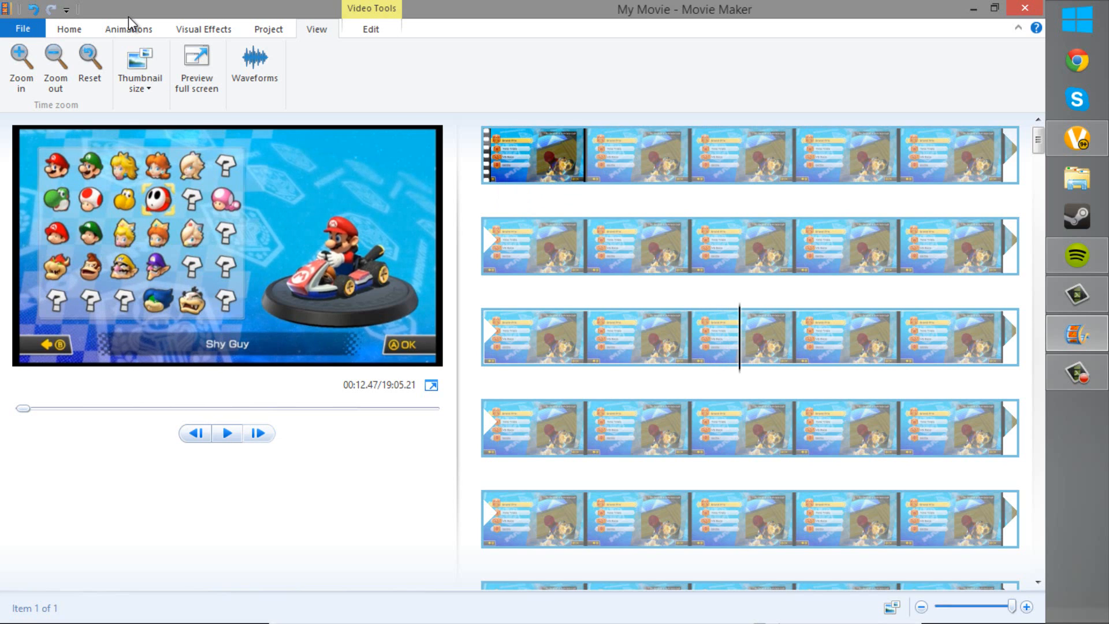
key("l")
key("l")
key("l")
key("l")
key("l")
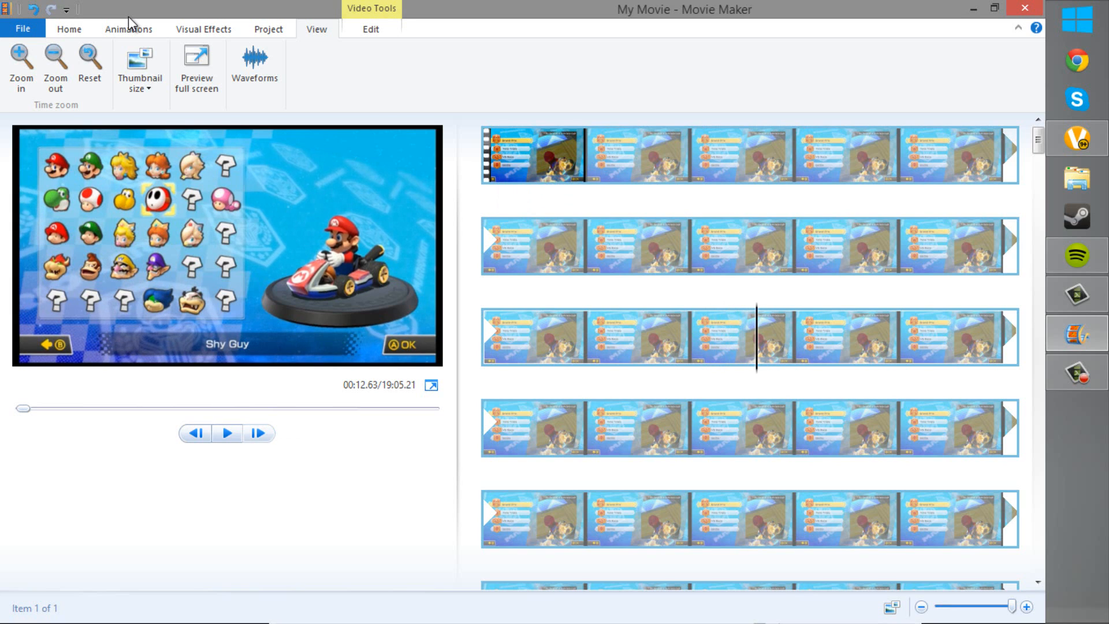
key("Home")
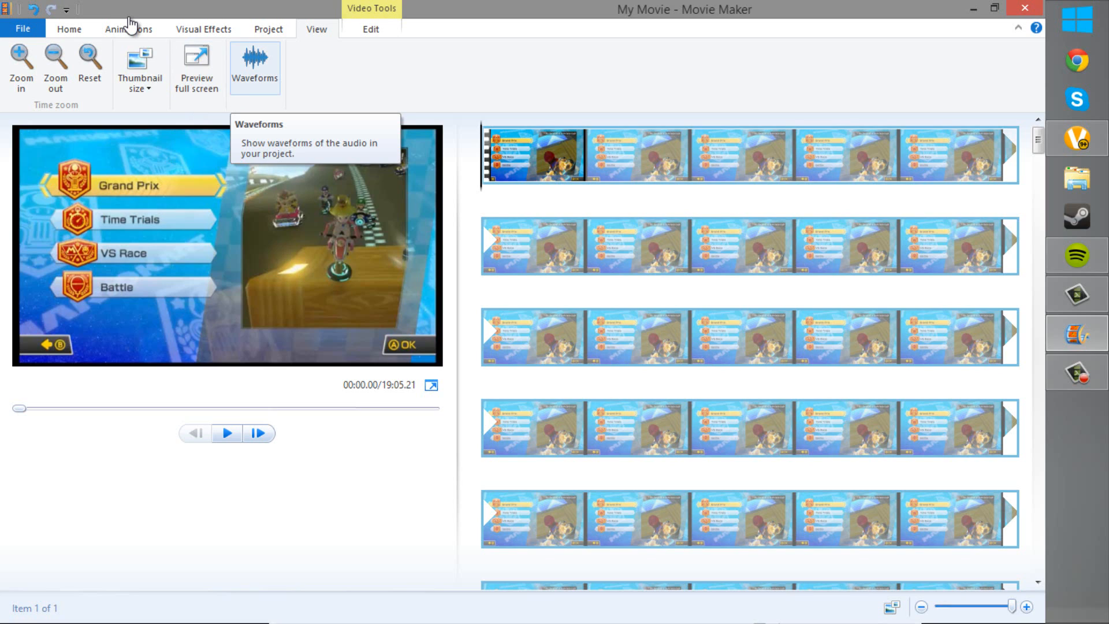
- Examine the audio waveforms option and the clip's video volume control
left_click(254, 68)
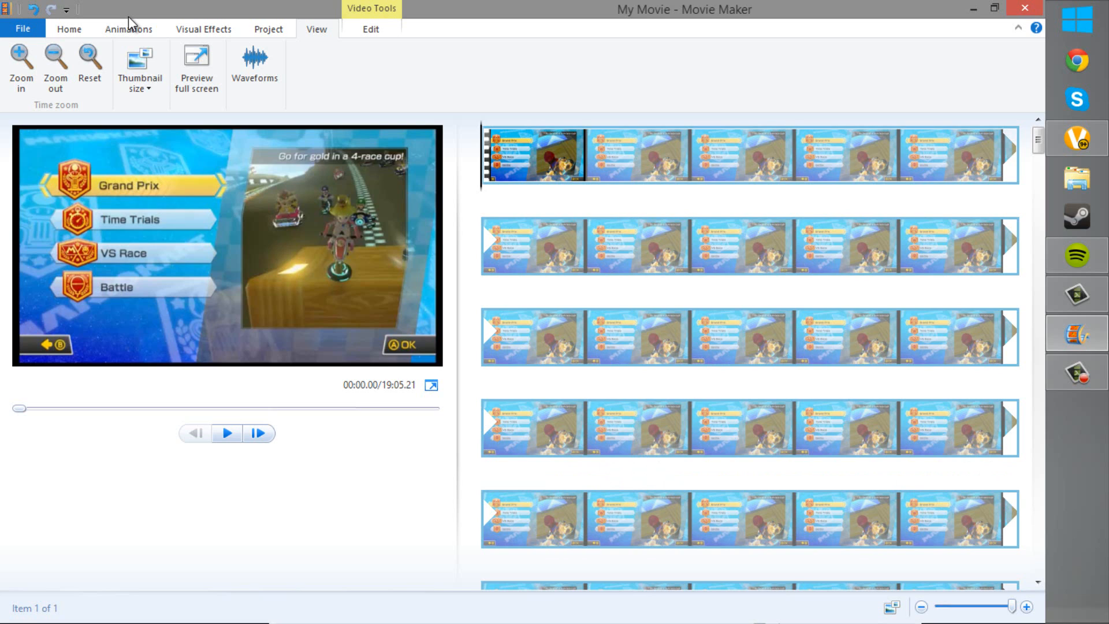
scroll(129, 24, "down", 1)
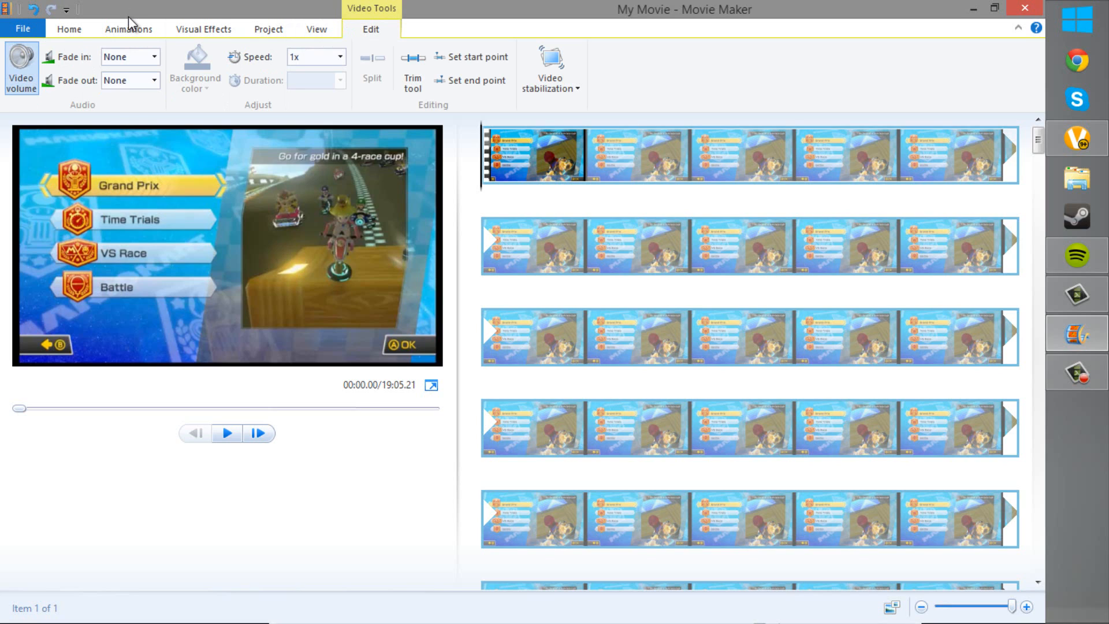
left_click(21, 68)
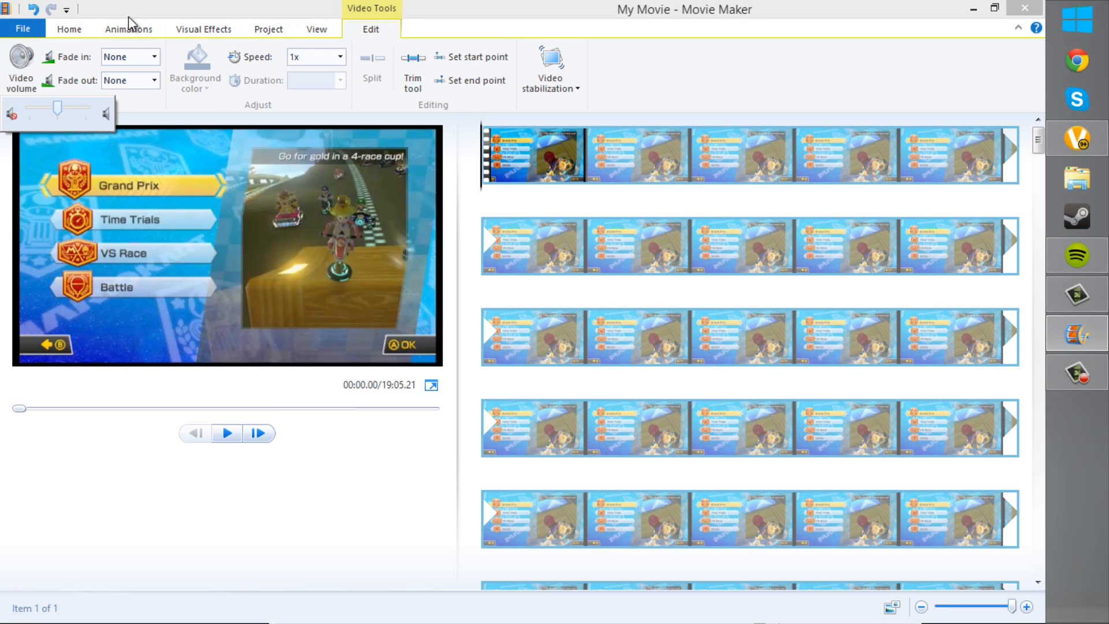
mouse_move(57, 108)
left_mouse_down()
mouse_move(86, 108)
mouse_move(58, 108)
left_mouse_up()
left_click(128, 18)
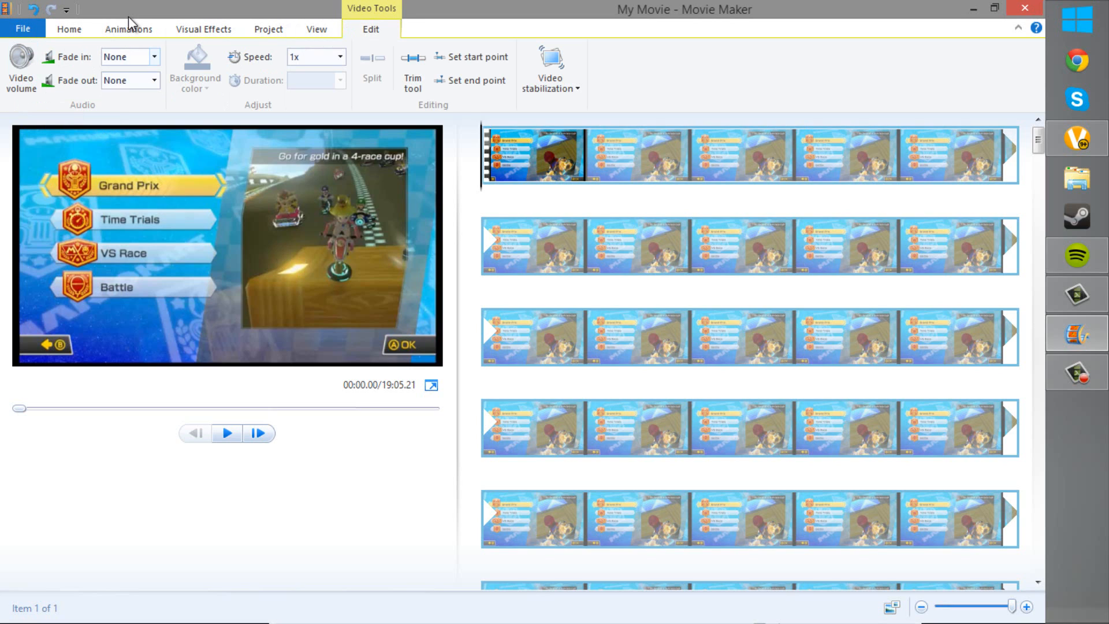
- Look through the audio fade-in choices and the playback speeds offered for the clip
left_click(154, 57)
left_click(127, 74)
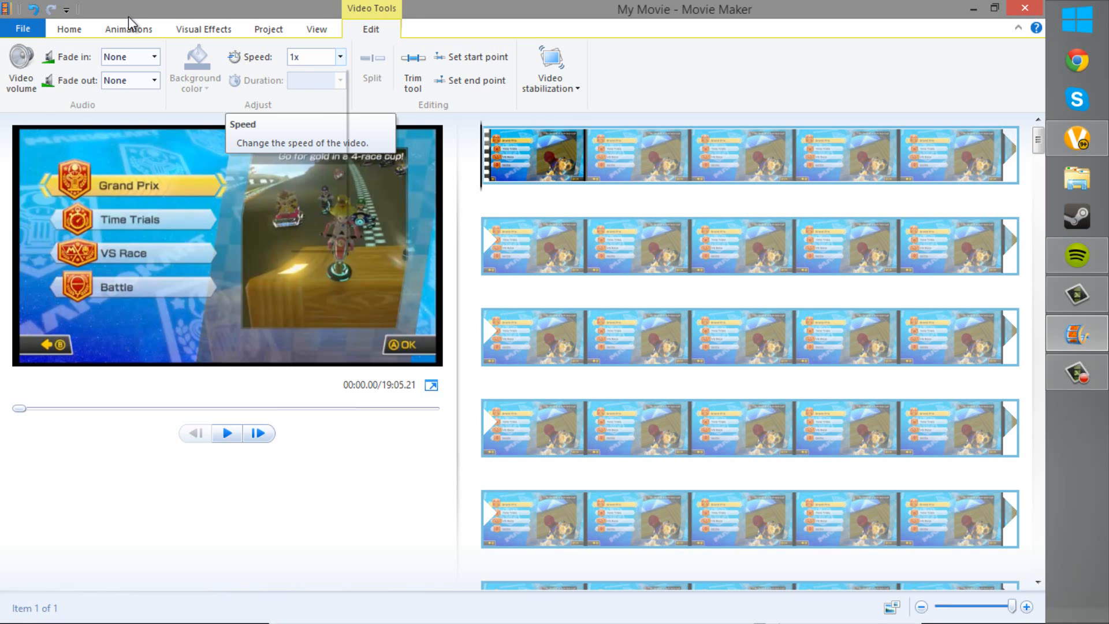
left_click(340, 57)
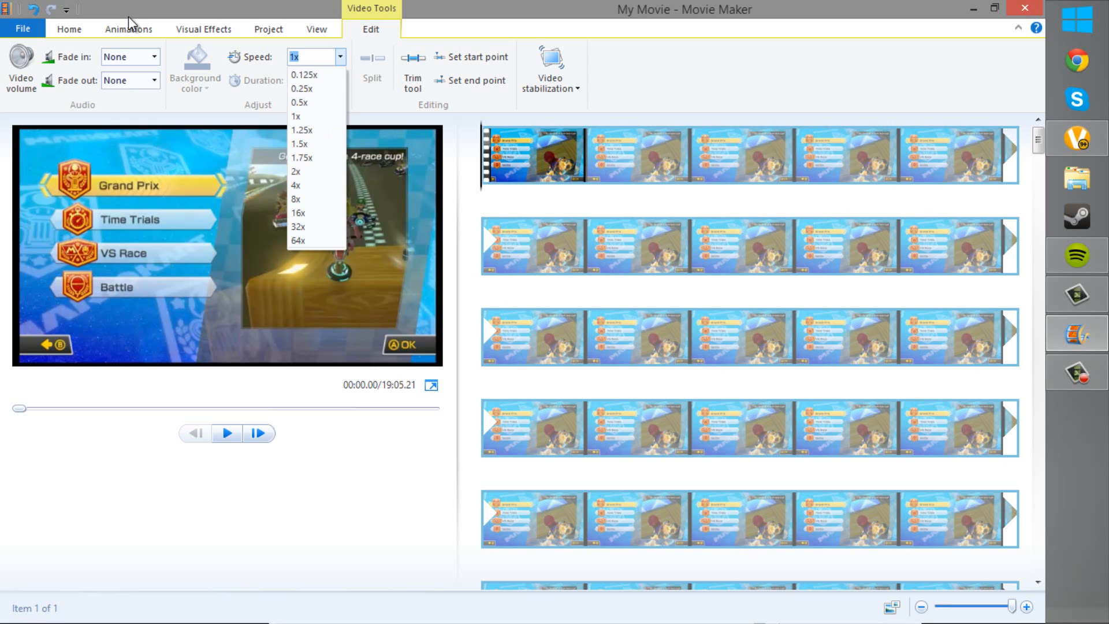
left_click(128, 17)
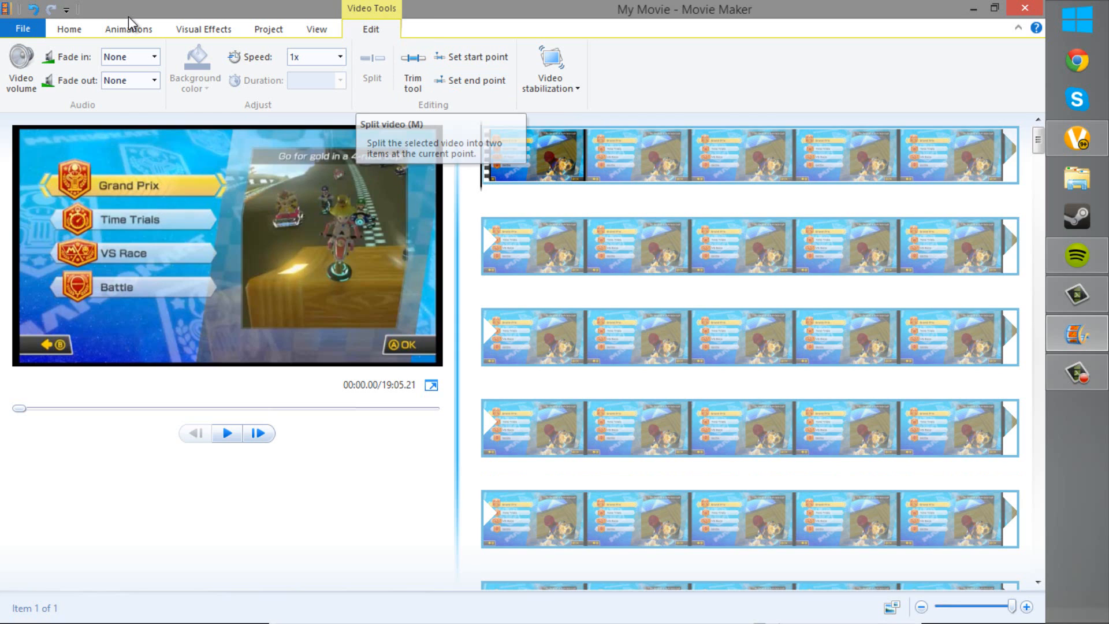
- Split the clip at about 7.03 seconds and delete the part before the split
left_click(694, 247)
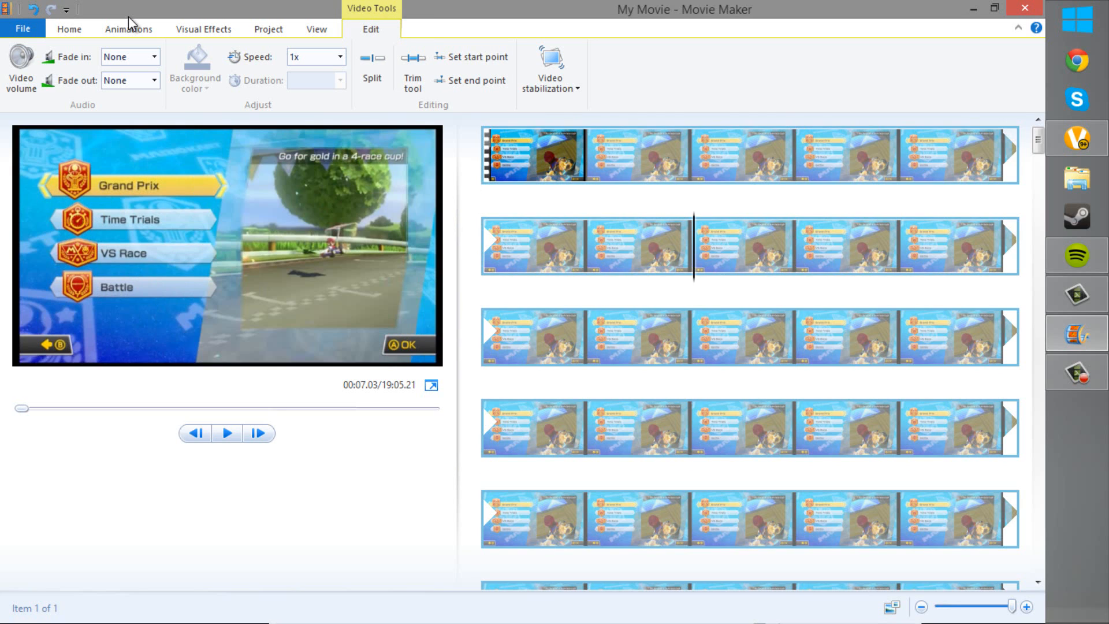
key("m")
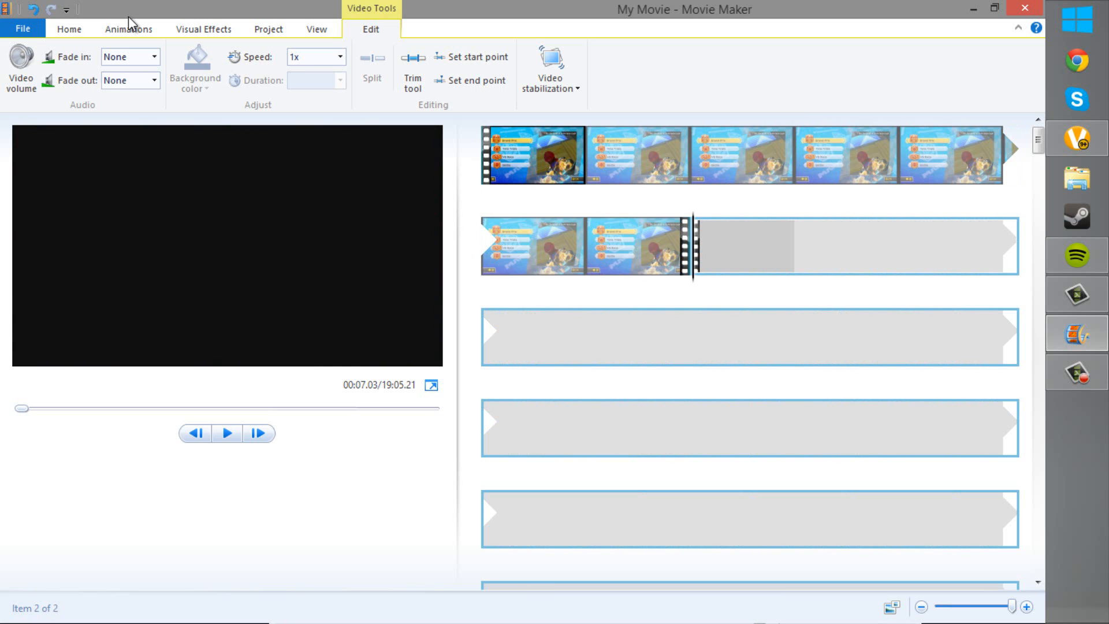
left_click(663, 248)
key("Delete")
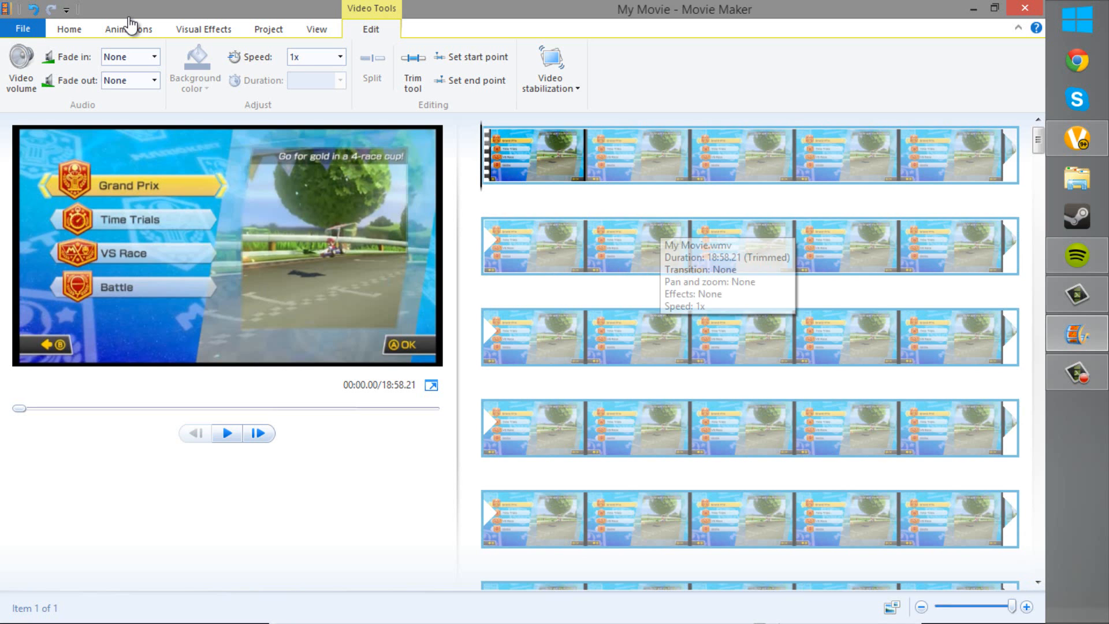
- Try trimming the clip to start at about 225.29 s and end at about 821.36 s, cancel, and return to the start
left_click(413, 68)
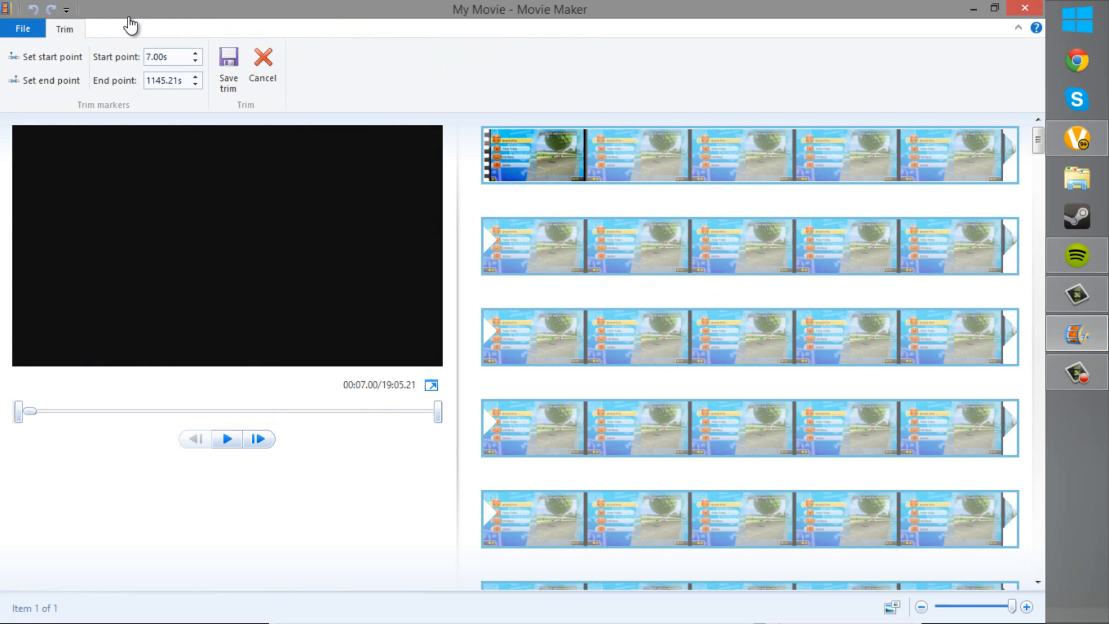
left_click_drag(19, 412, 95, 411)
left_click_drag(438, 411, 326, 411)
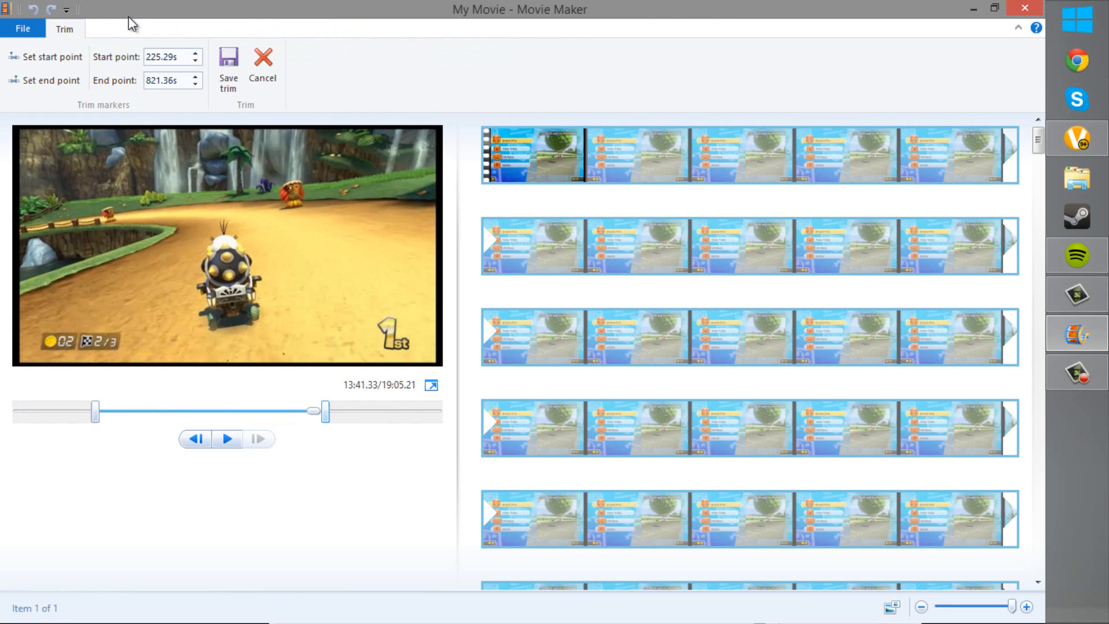
key("Escape")
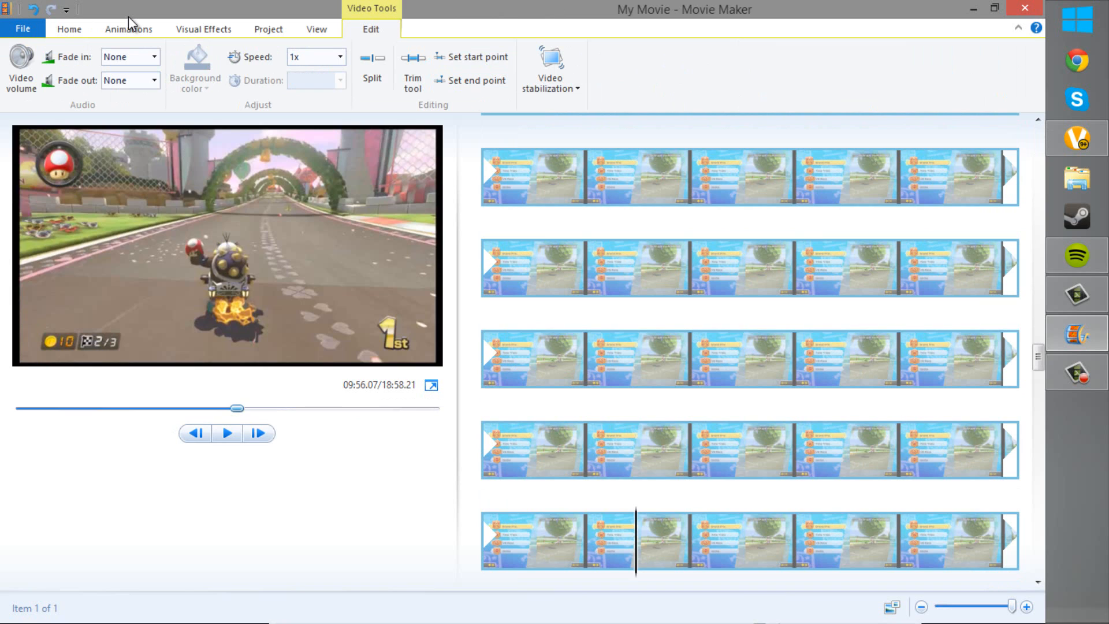
key("Home")
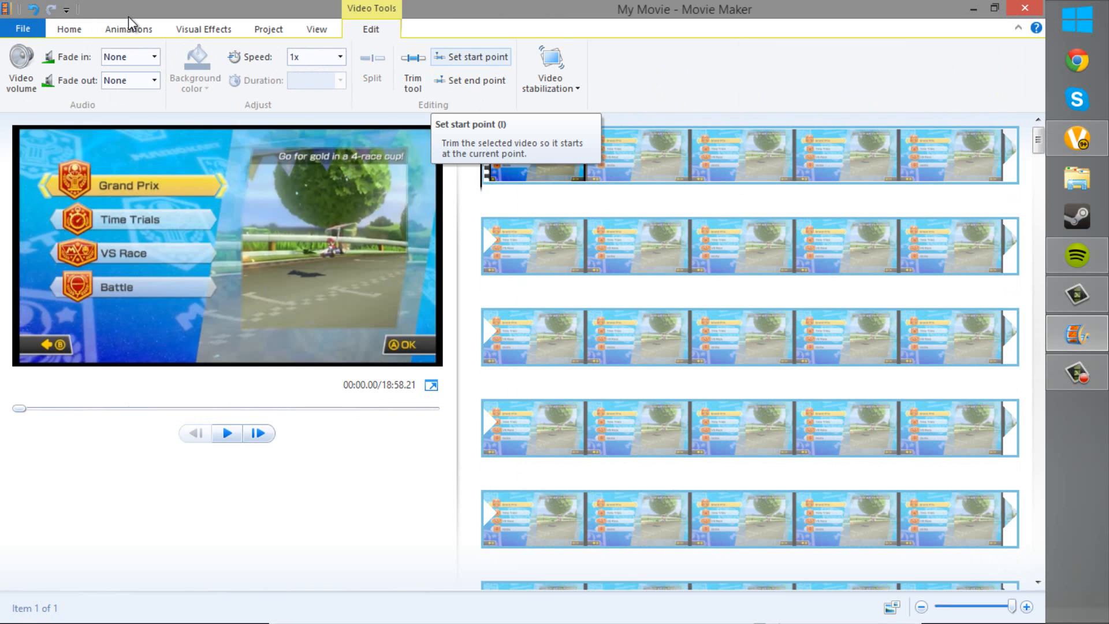
key("i")
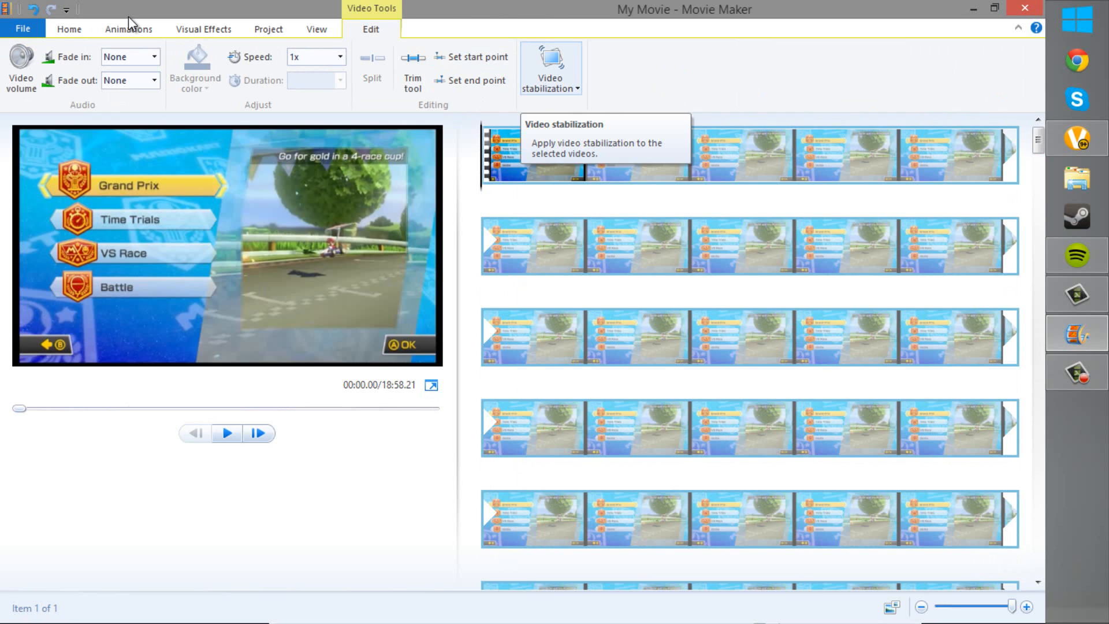
- Apply an anti-shake video stabilization option to the clip and start playing it
left_click(550, 70)
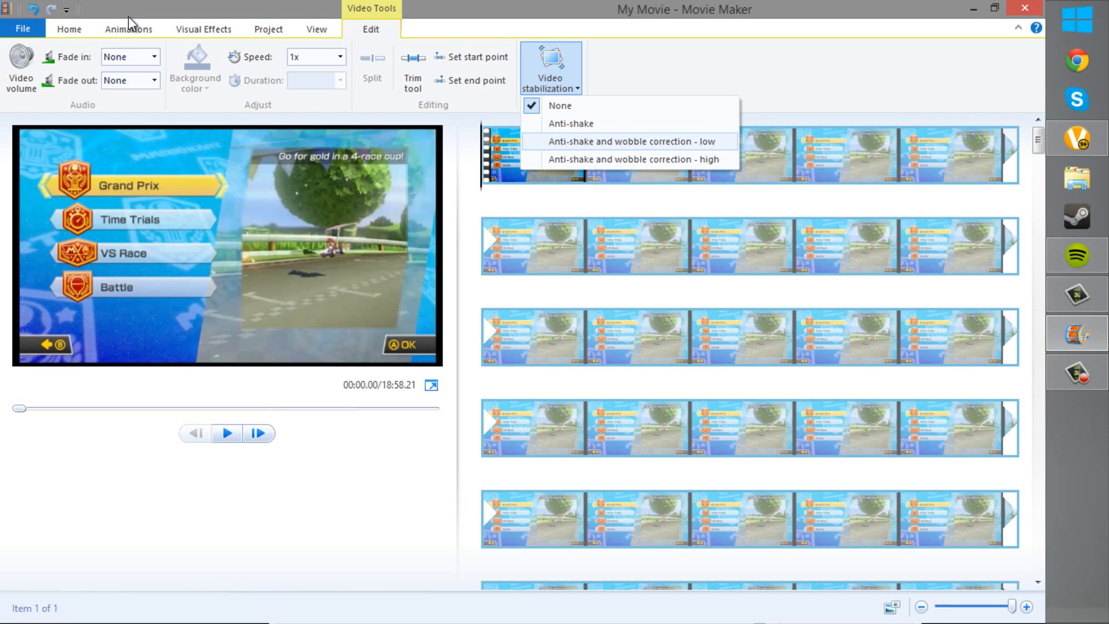
key("Down")
key("Return")
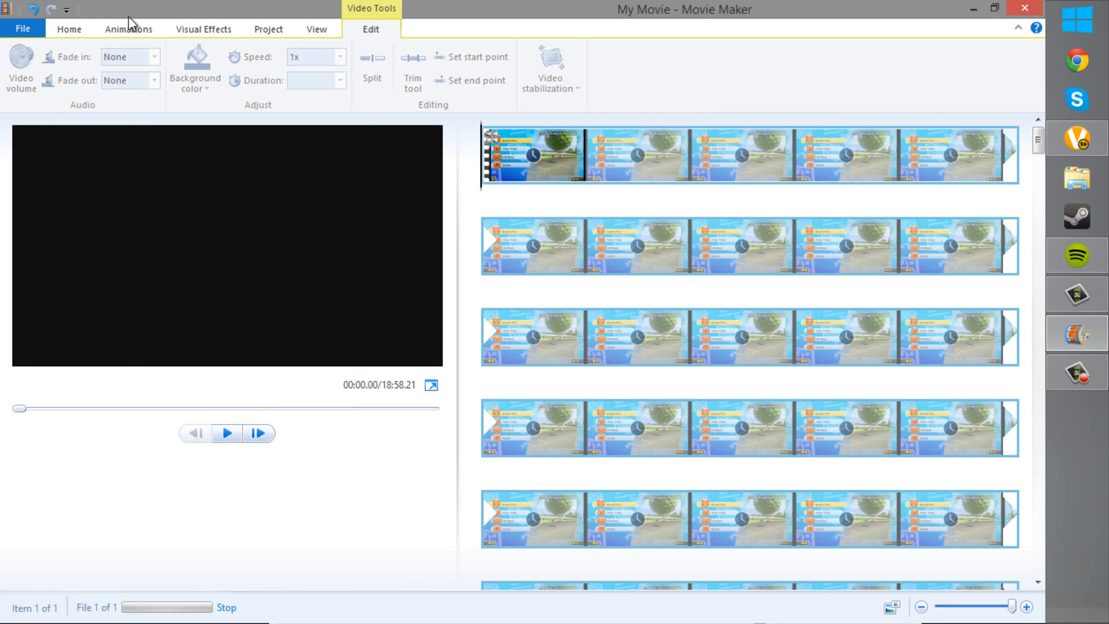
key("space")
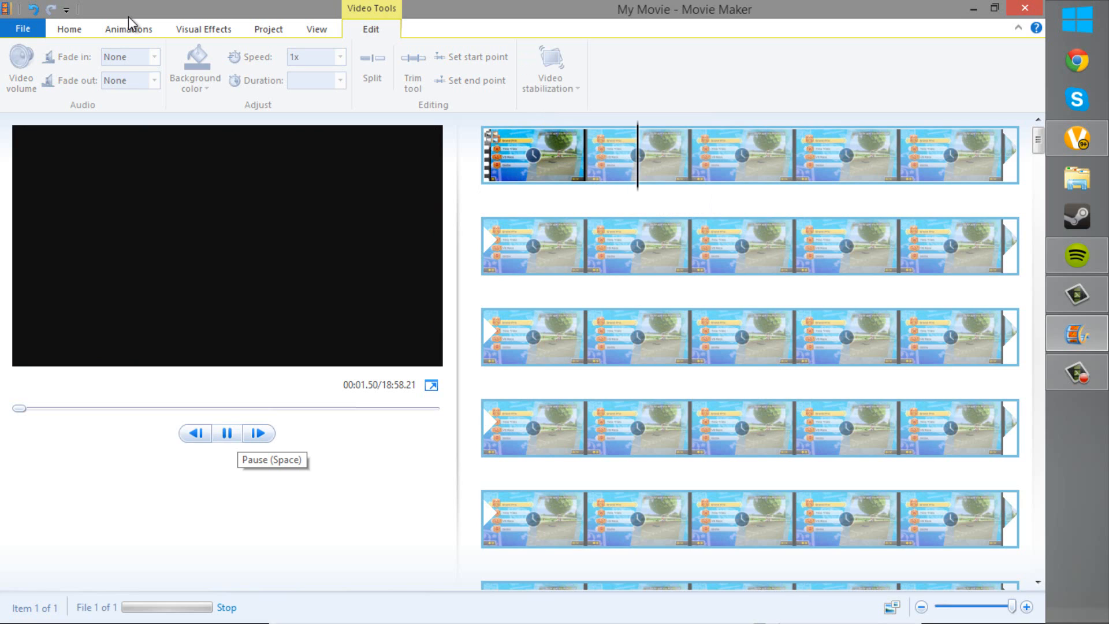
- Pause the playback and look through the movie saving presets for devices, websites and custom YouTube settings
key("space")
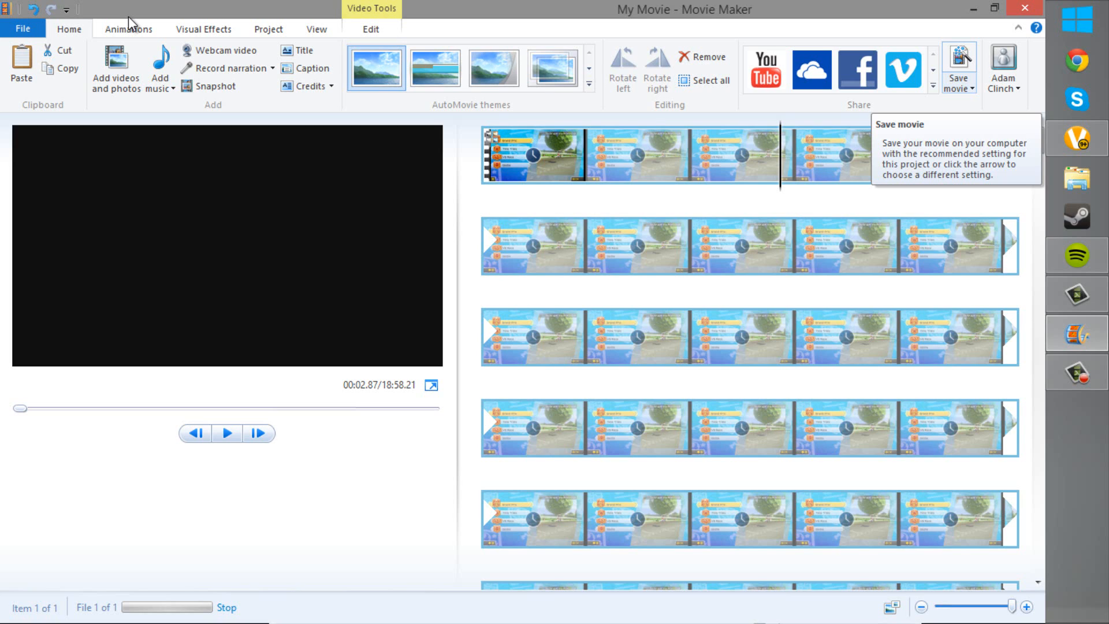
left_click(958, 87)
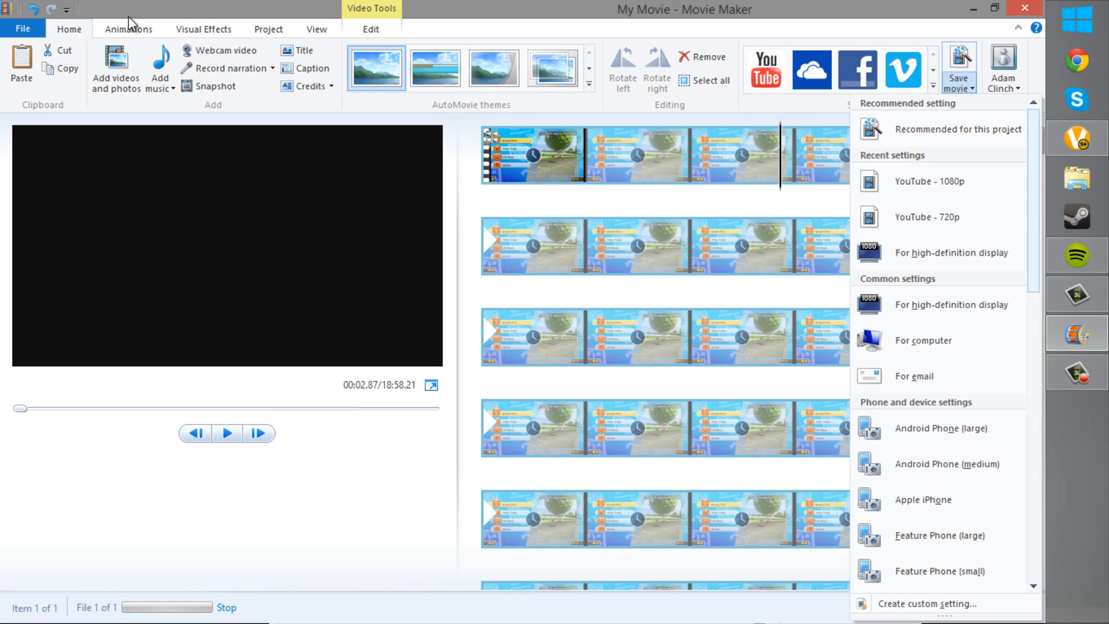
scroll(938, 239, "down", 9)
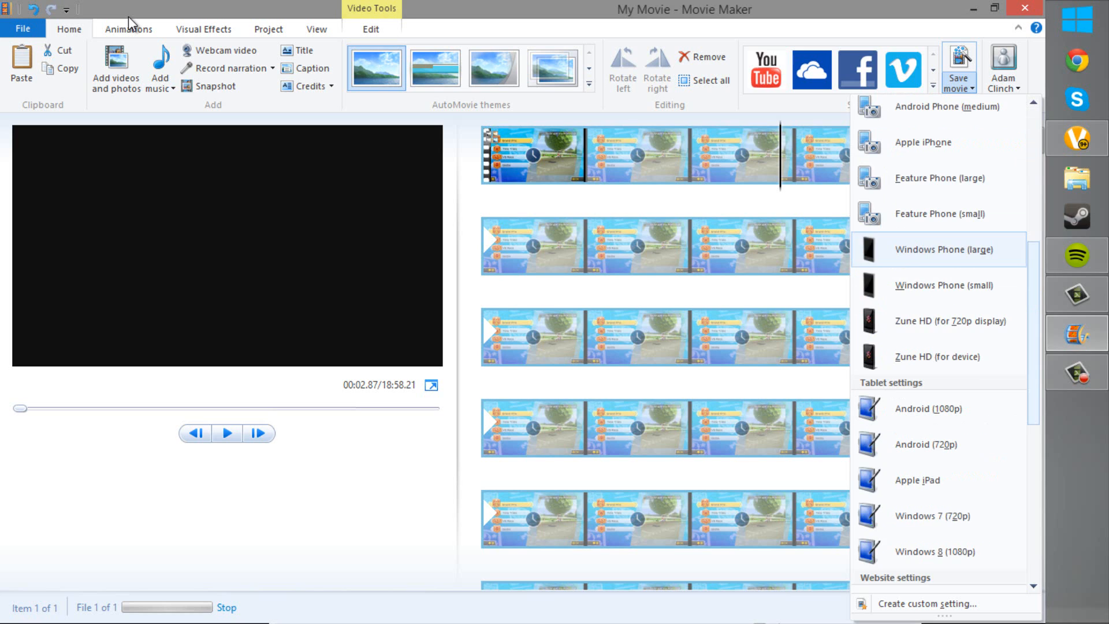
scroll(938, 243, "up", 9)
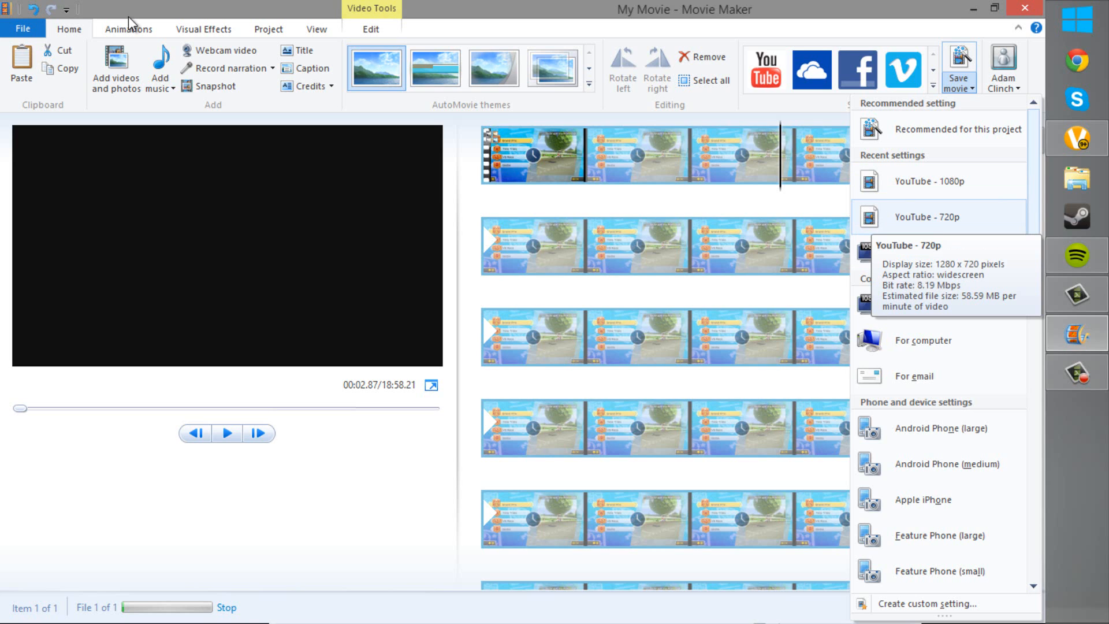
scroll(938, 346, "down", 5)
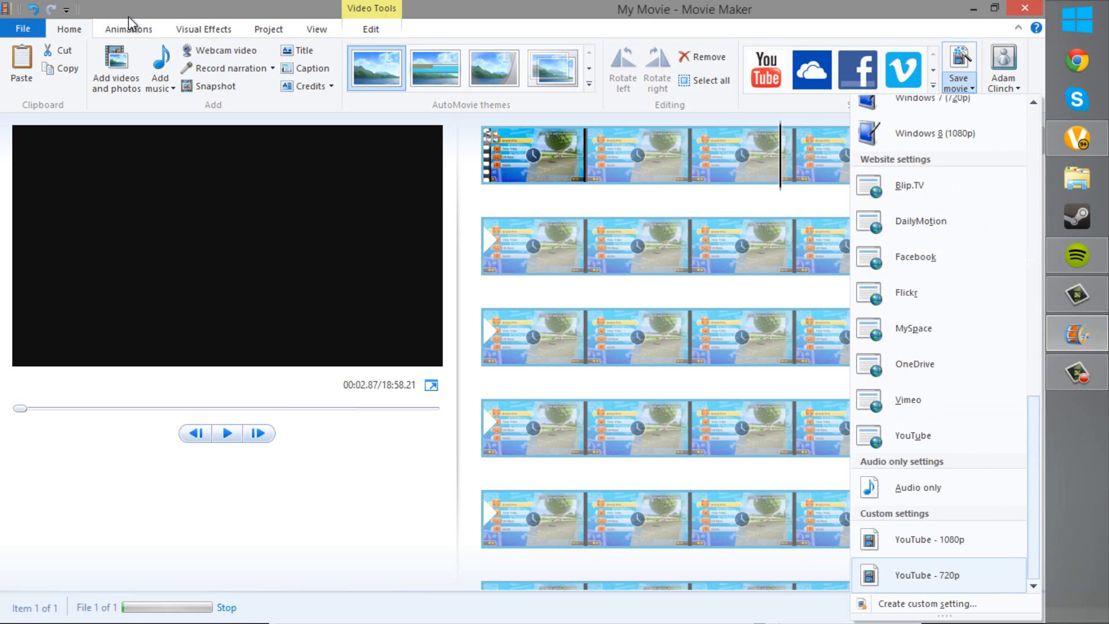
- Start creating a custom movie saving setting and try a frame rate of 600 fps
key("Down")
key("Return")
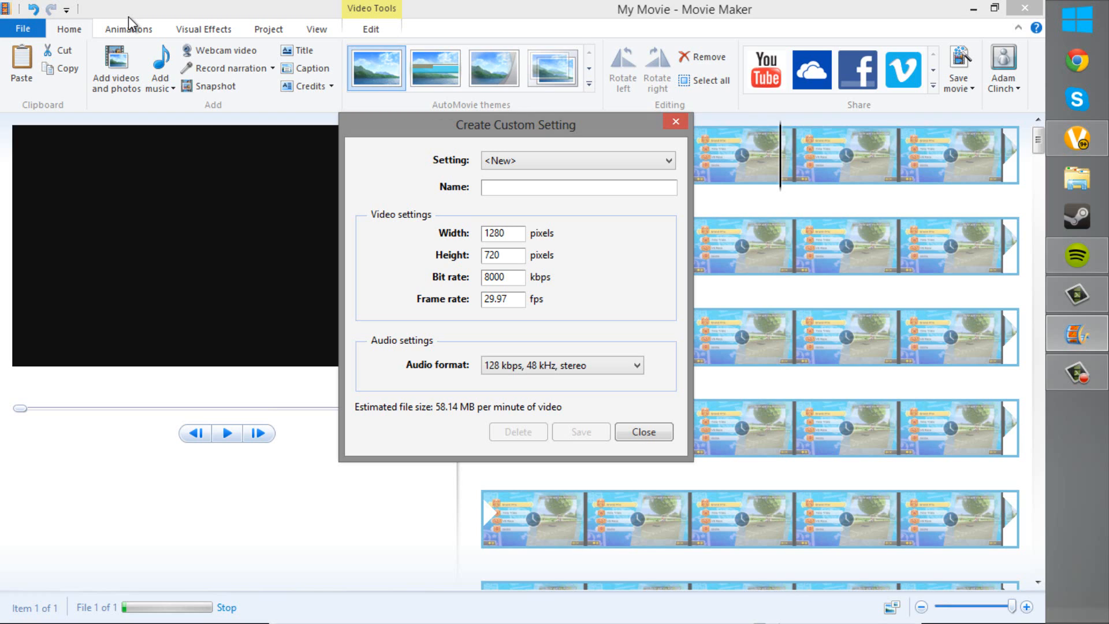
key("Tab")
type("600")
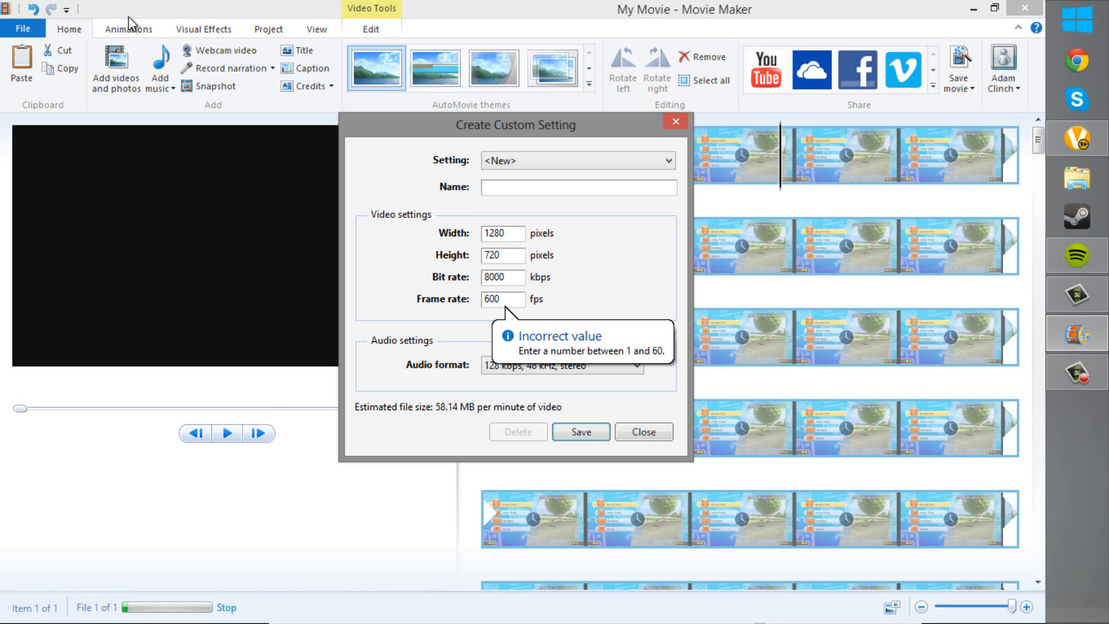
key("BackSpace")
key("BackSpace")
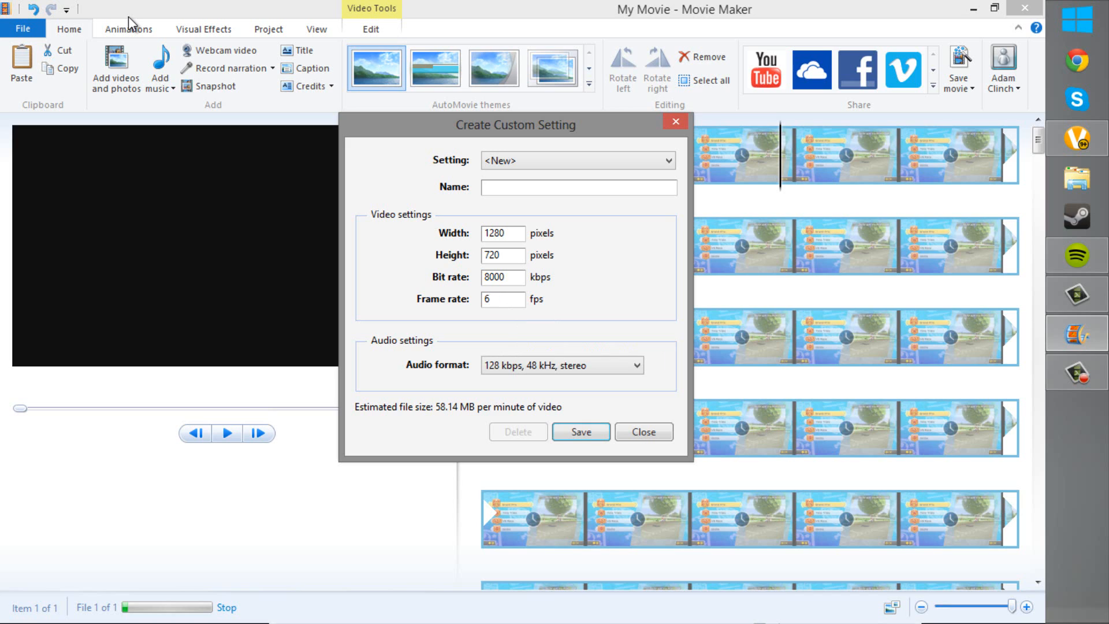
- Try a frame rate of 59.94 fps for the custom setting, and replace it with 1 fps
type("59.94")
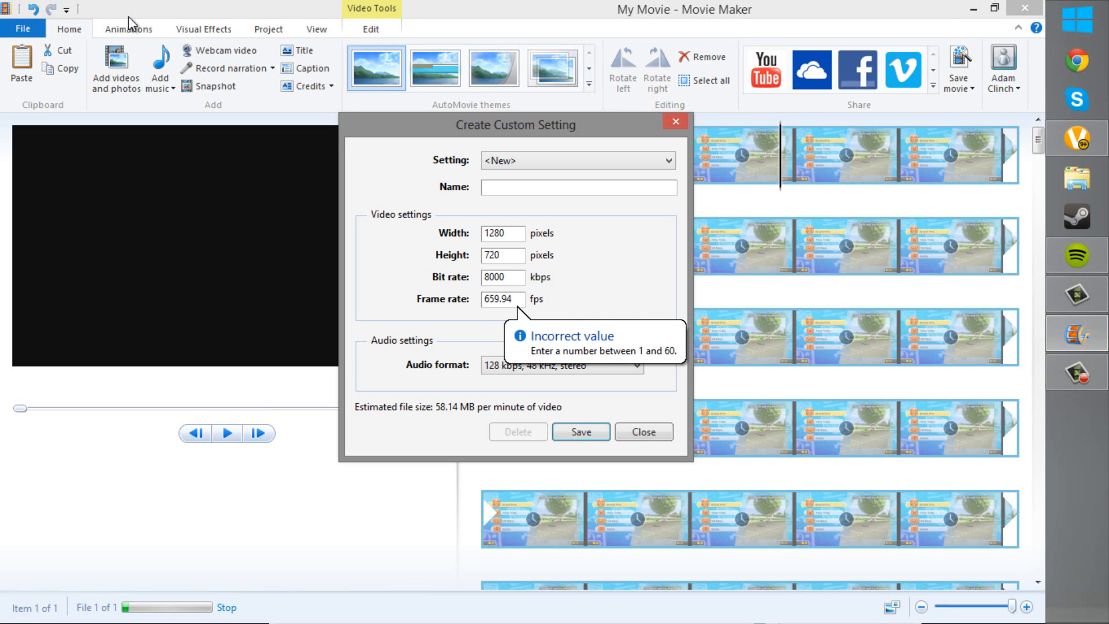
key("BackSpace")
key("BackSpace")
key("BackSpace")
key("BackSpace")
key("BackSpace")
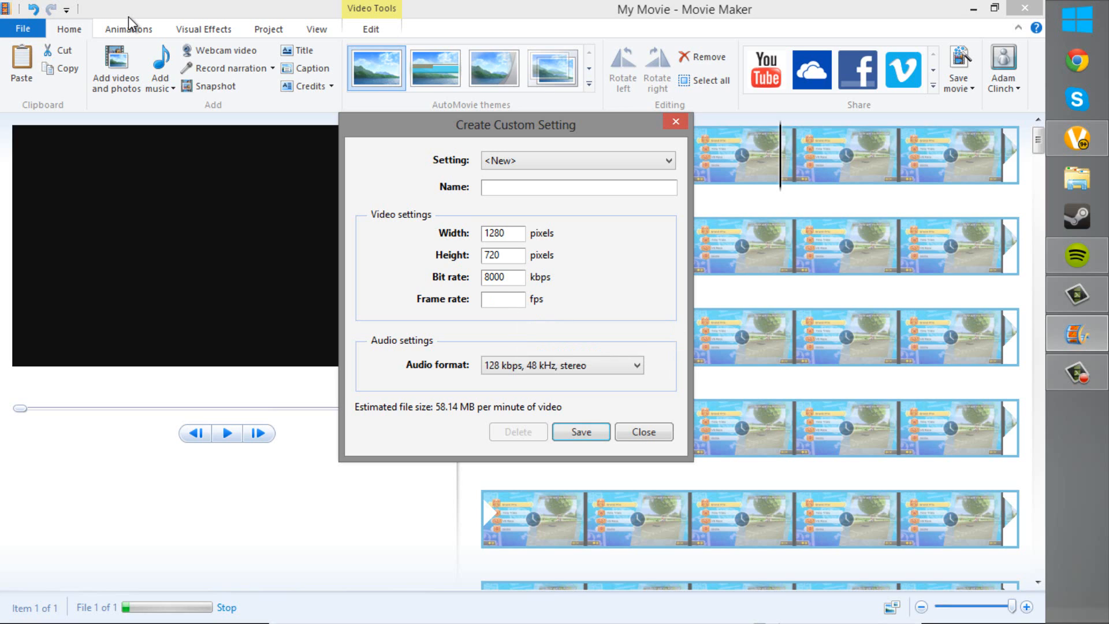
type("59.94")
key("ctrl+a")
key("BackSpace")
type("1")
- Look through the audio formats offered for the custom setting and close it without saving
key("Tab")
key("alt+Down")
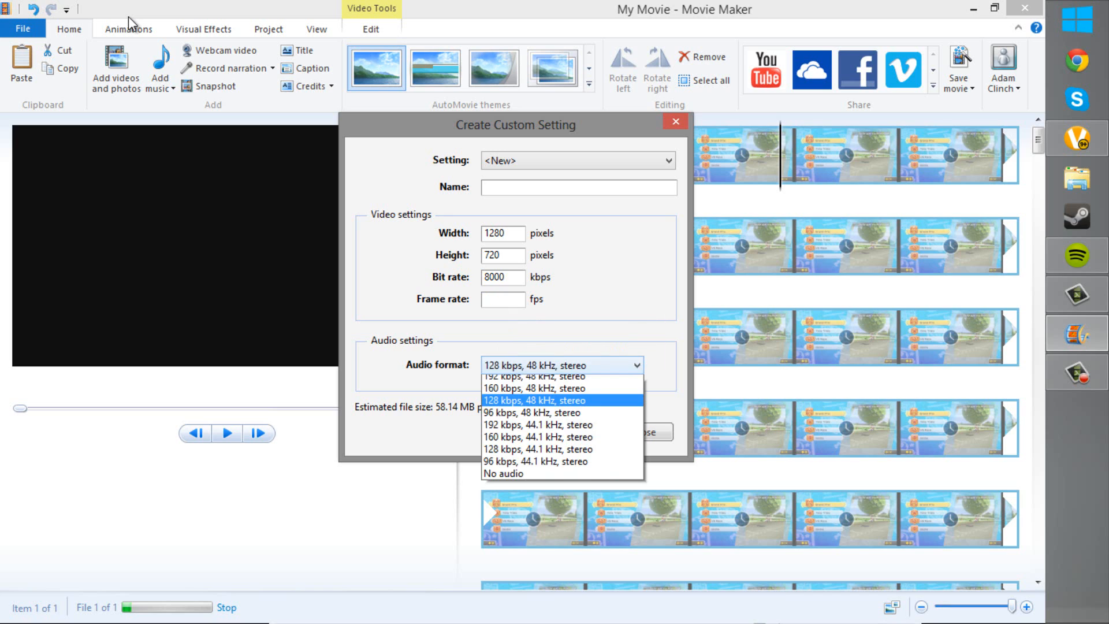
key("Up")
key("Up")
key("Escape")
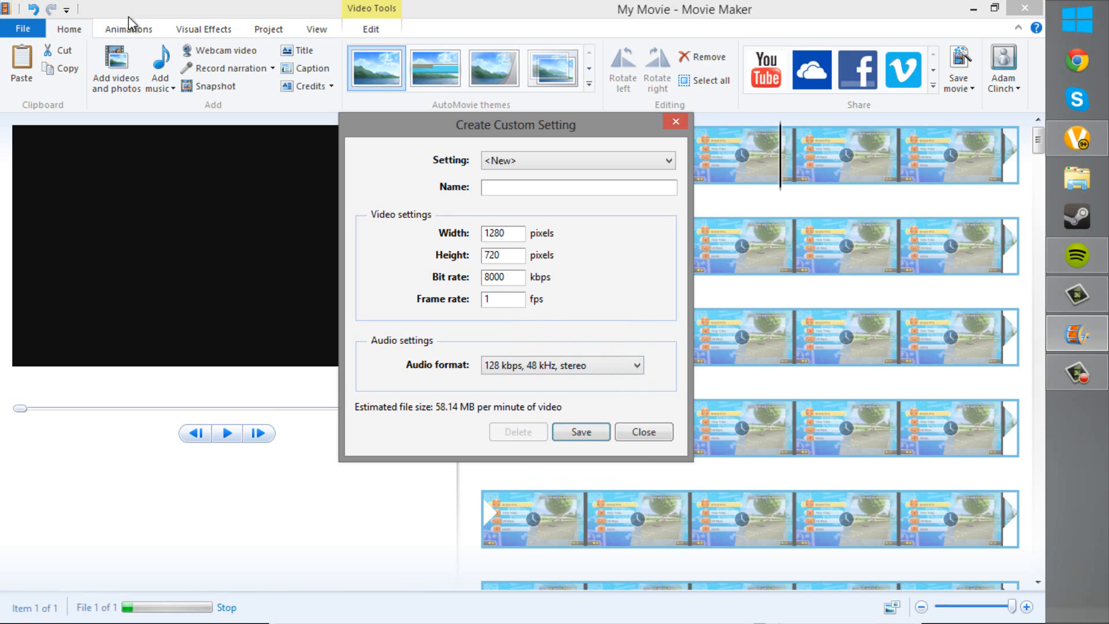
key("Escape")
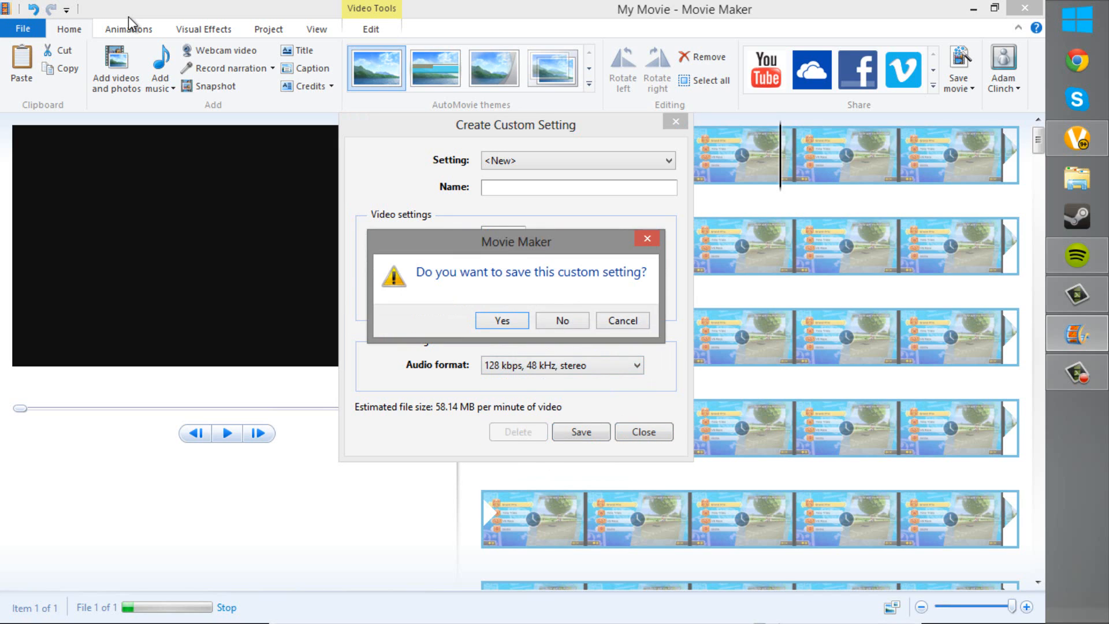
key("n")
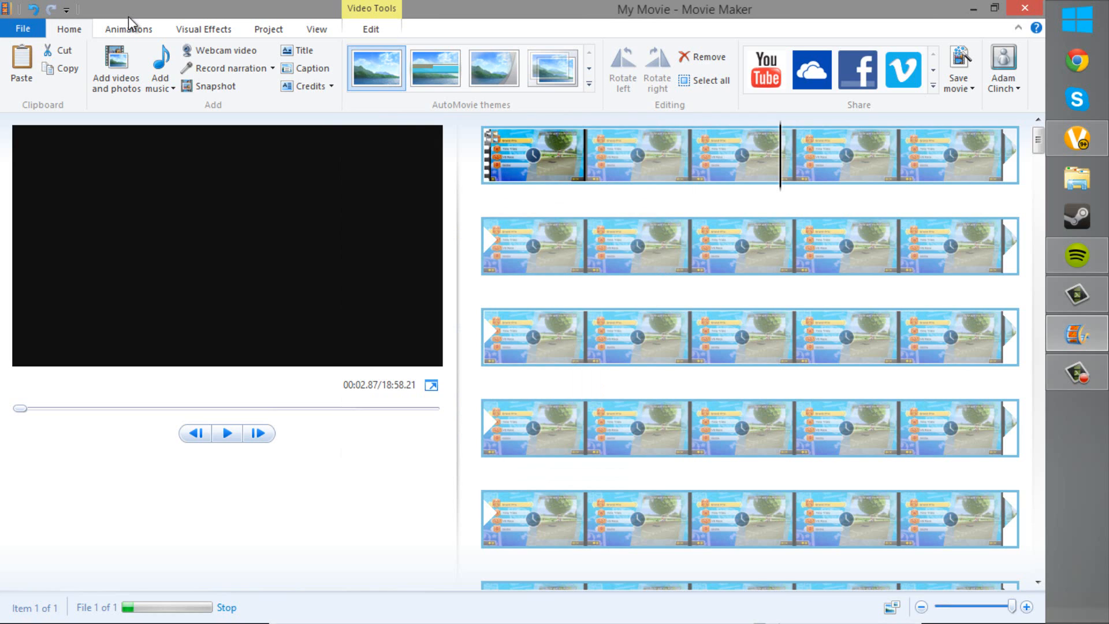